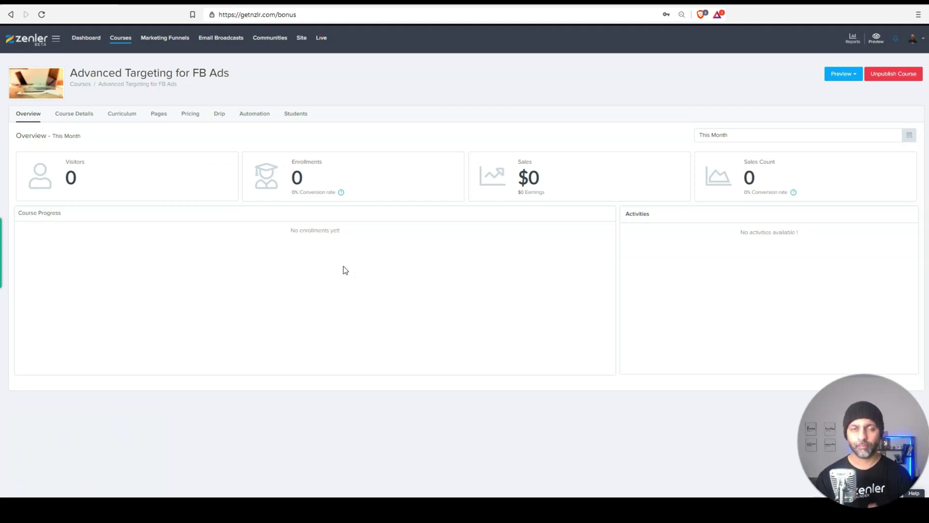
Add a new Subscription-type pricing plan to the course
left_click(349, 265)
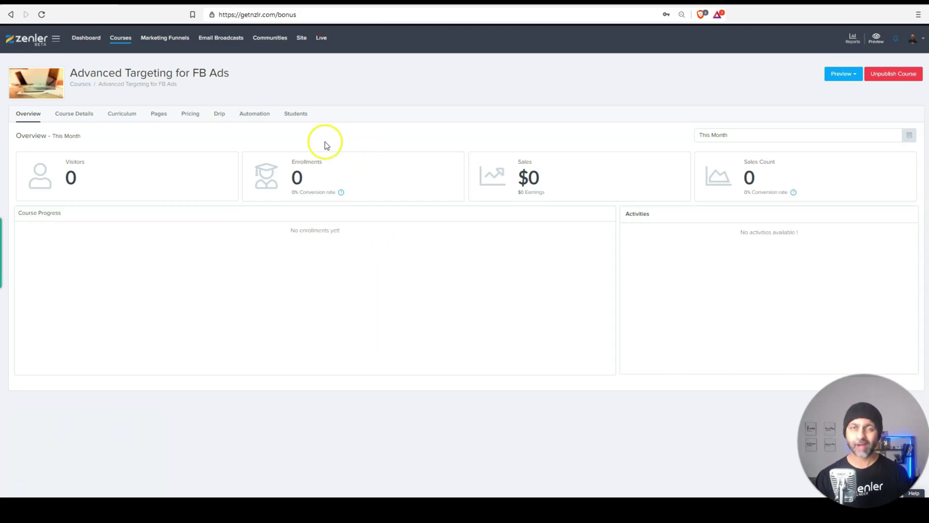
left_click(192, 116)
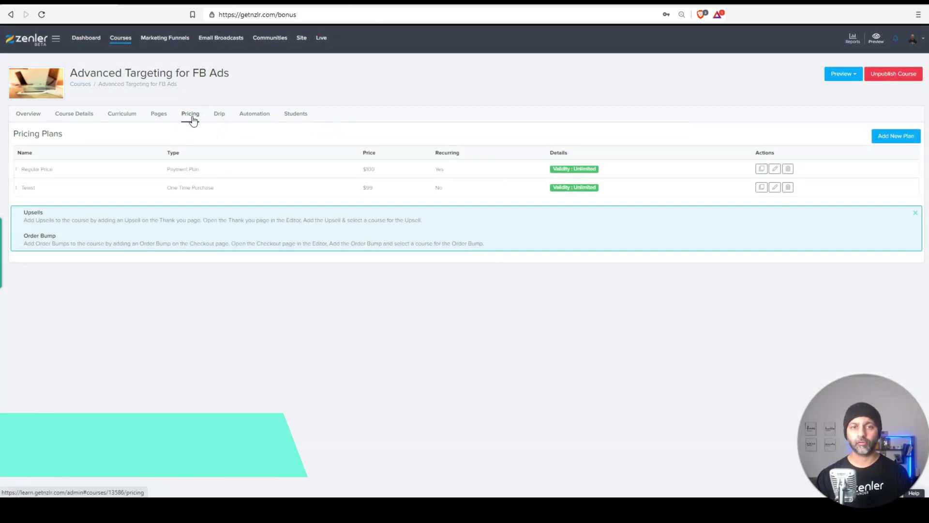
left_click(896, 136)
scroll(282, 62, "down", 1)
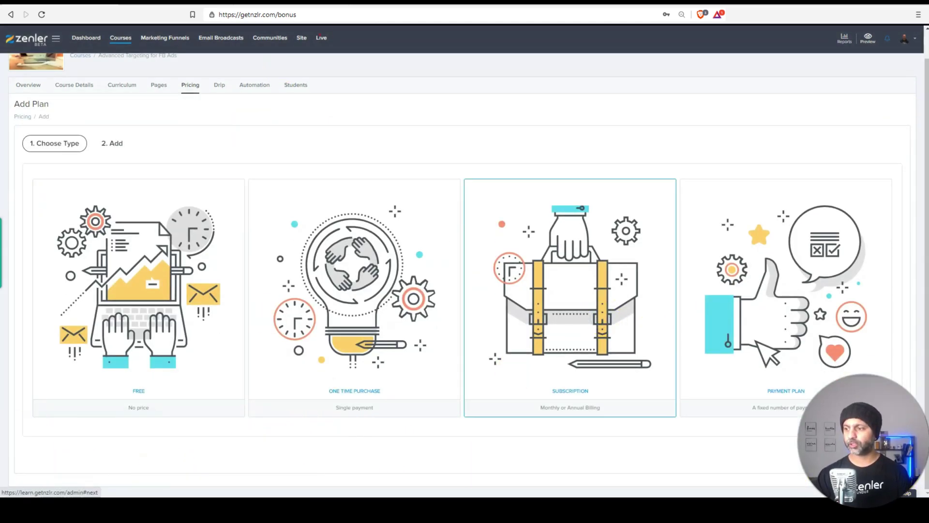
left_click(657, 321)
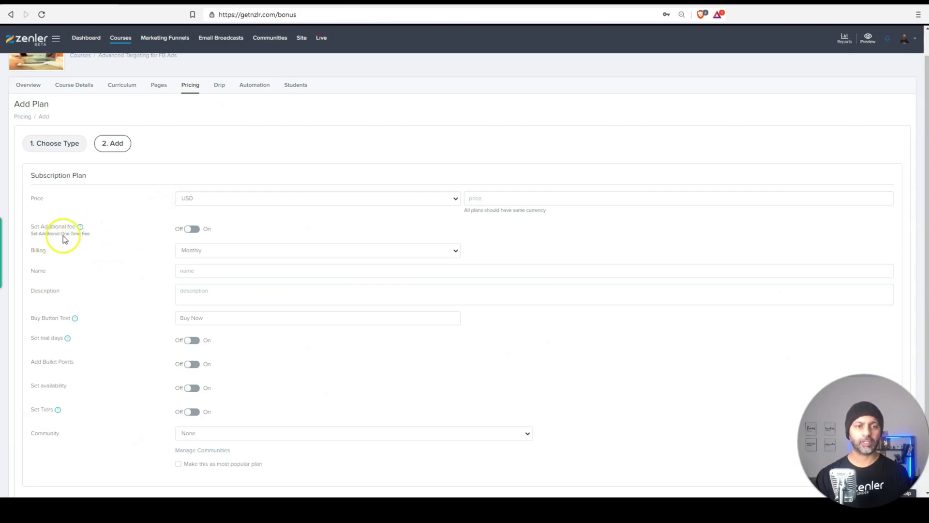
Turn on the plan's additional one-time fee and set it to 100 USD
left_click(198, 229)
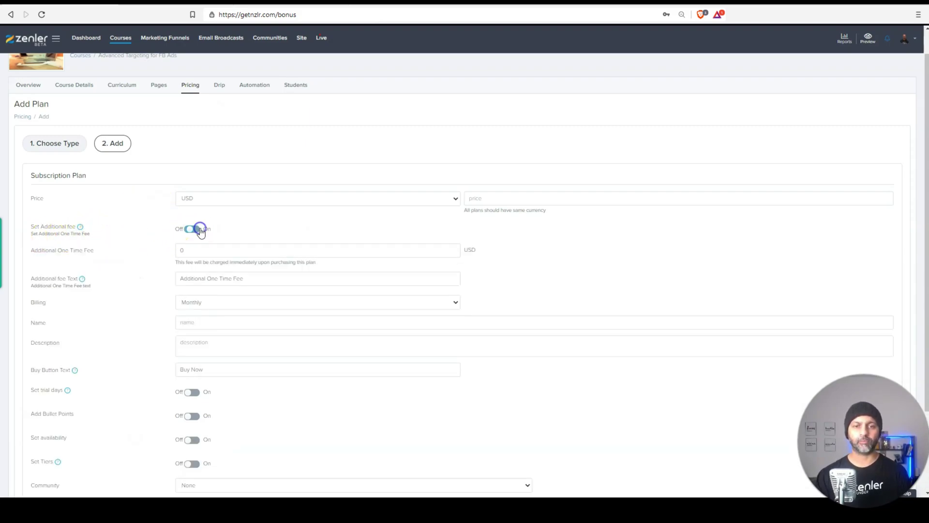
double_click(188, 251)
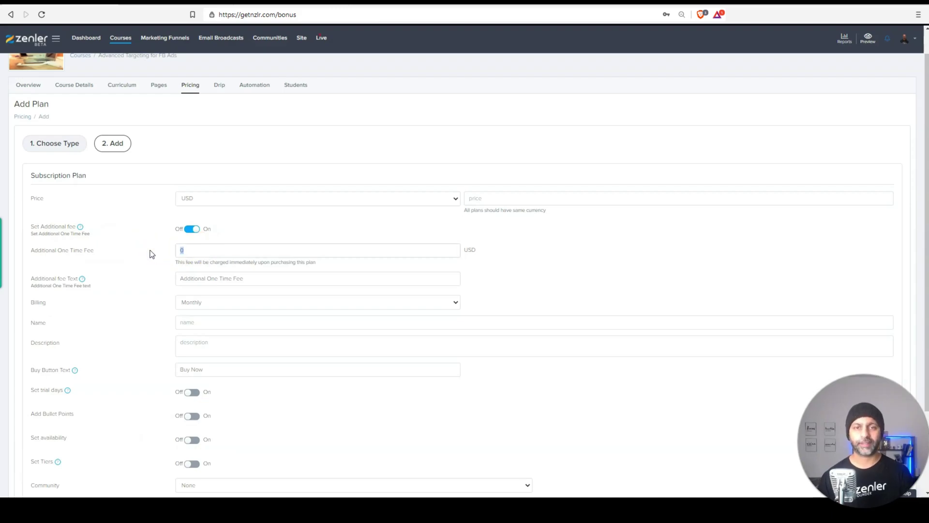
type("100")
key("Tab")
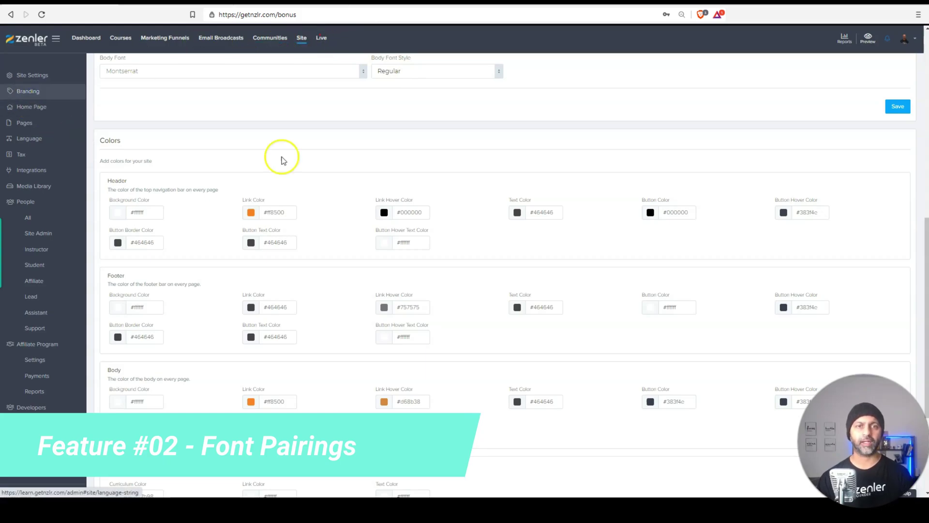
Scroll up to Font family and highlight the 'Set your own font pair' option
scroll(321, 239, "up", 5)
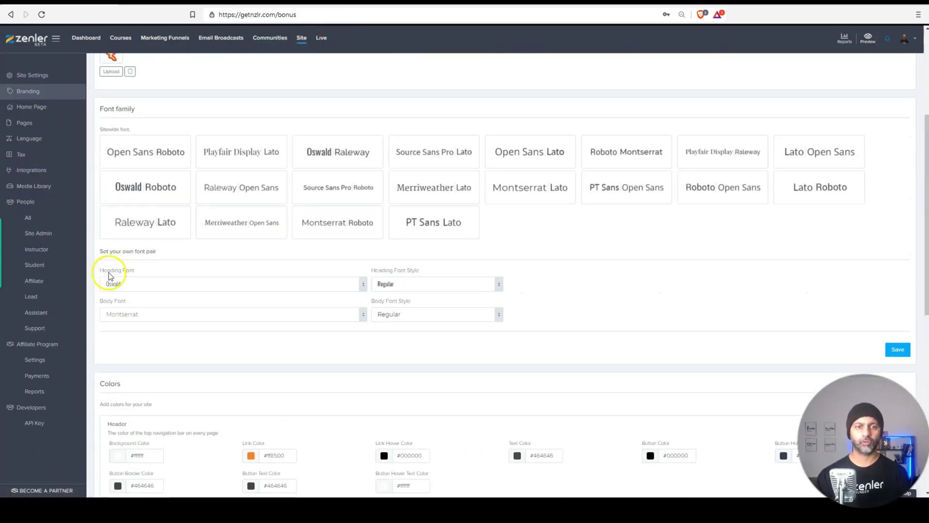
left_click_drag(101, 255, 161, 253)
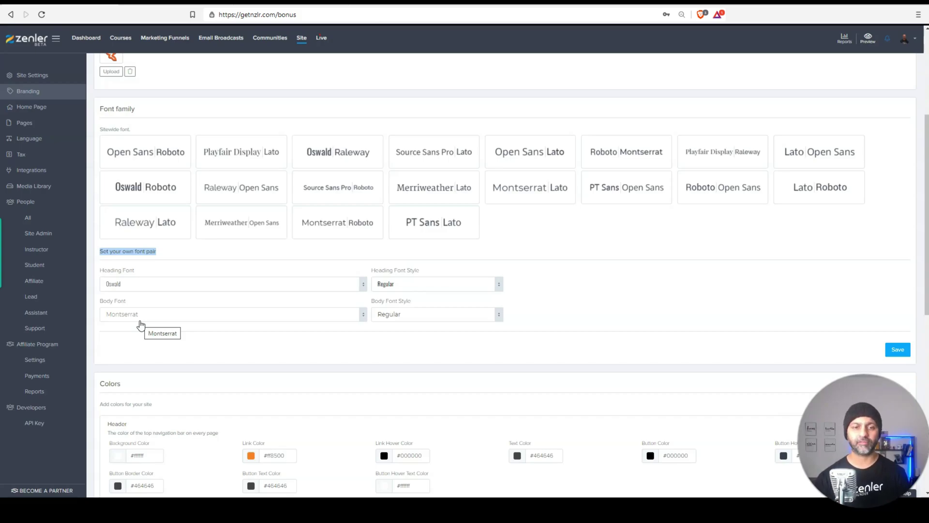
left_click(216, 290)
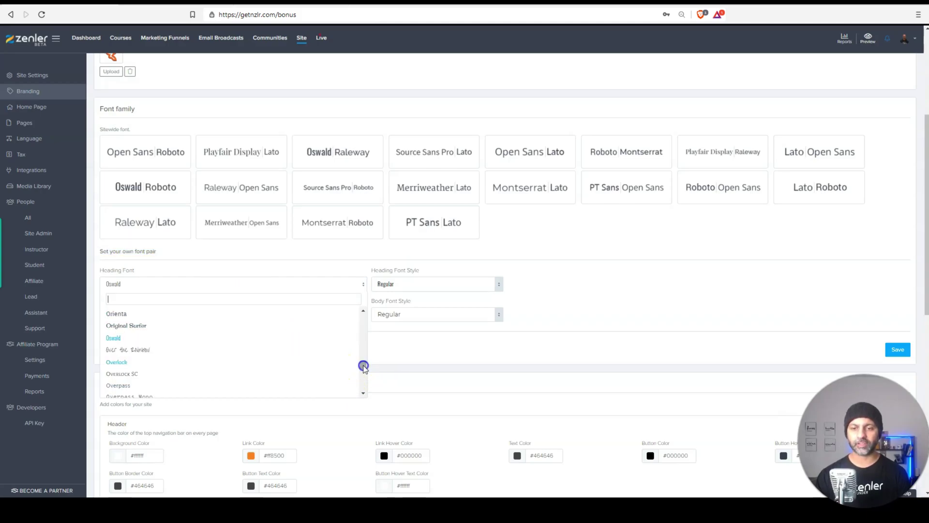
mouse_move(363, 366)
left_mouse_down()
mouse_move(360, 393)
mouse_move(361, 378)
left_mouse_up()
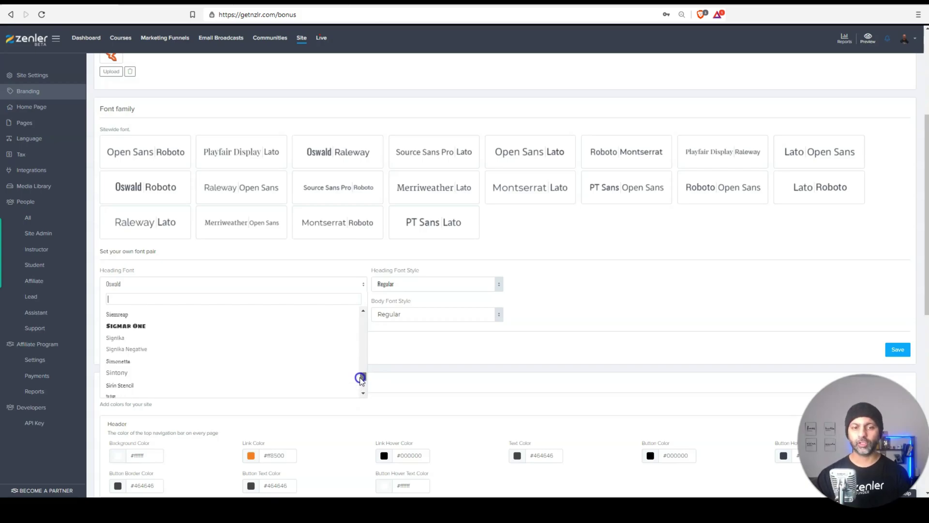
left_click(382, 354)
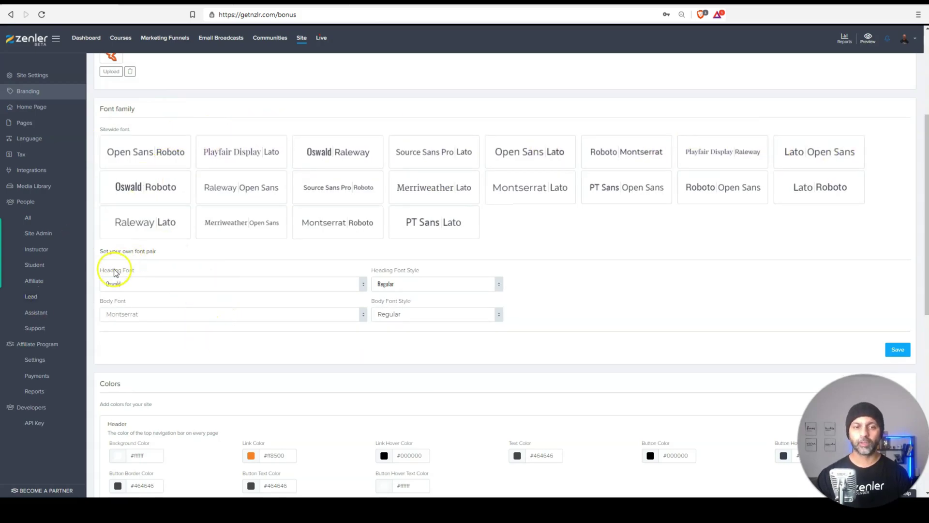
left_click_drag(99, 251, 158, 250)
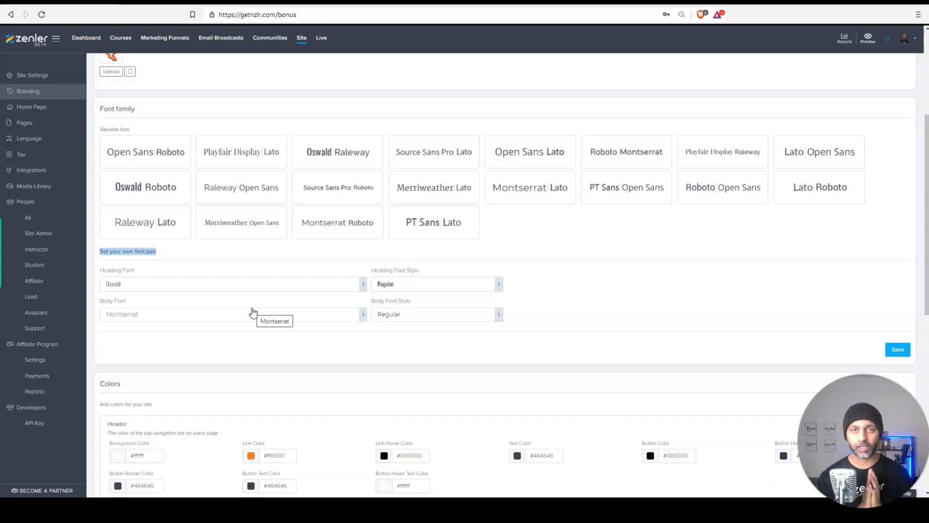
Open the Connect Razorpay form in Site integrations, then go to Communities
left_click(301, 39)
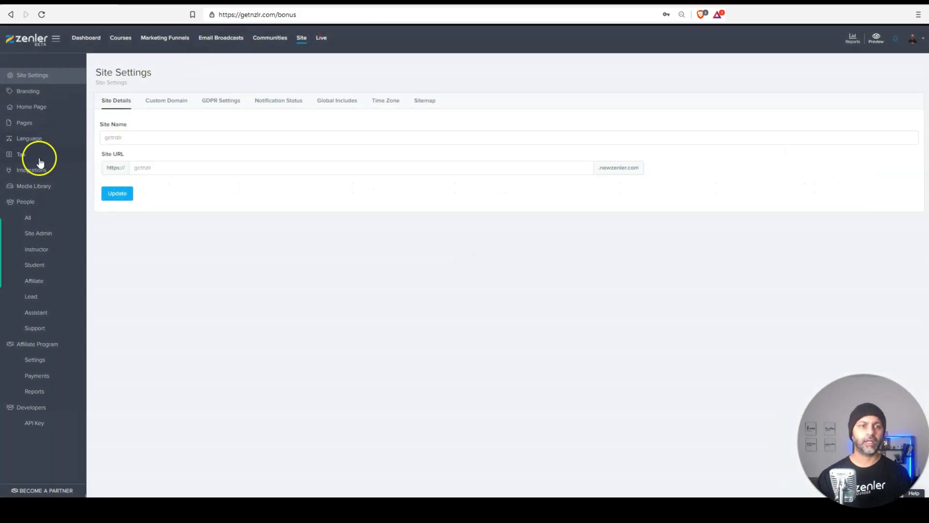
left_click(35, 175)
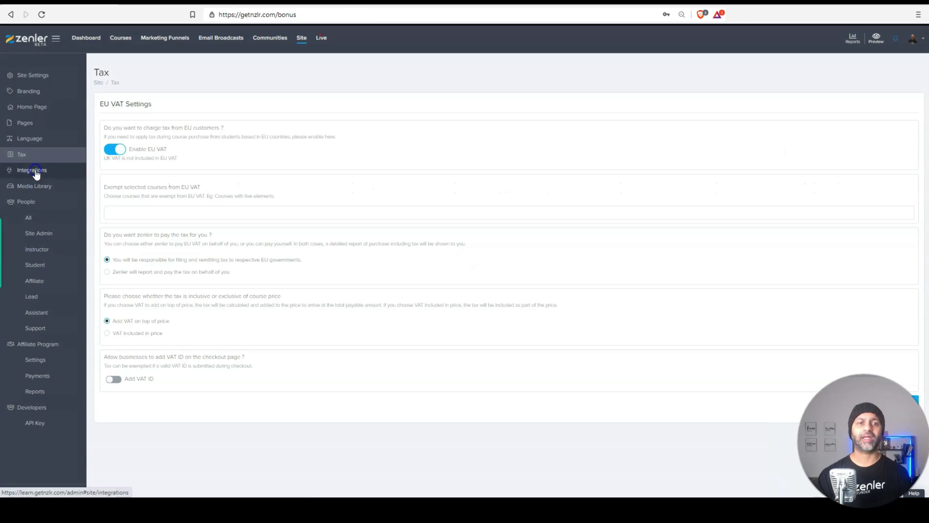
left_click(35, 171)
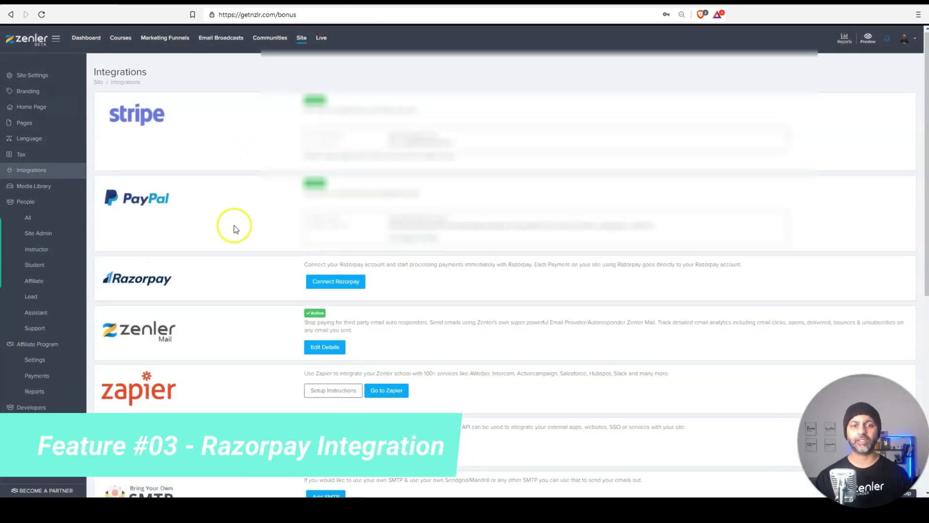
scroll(383, 139, "down", 3)
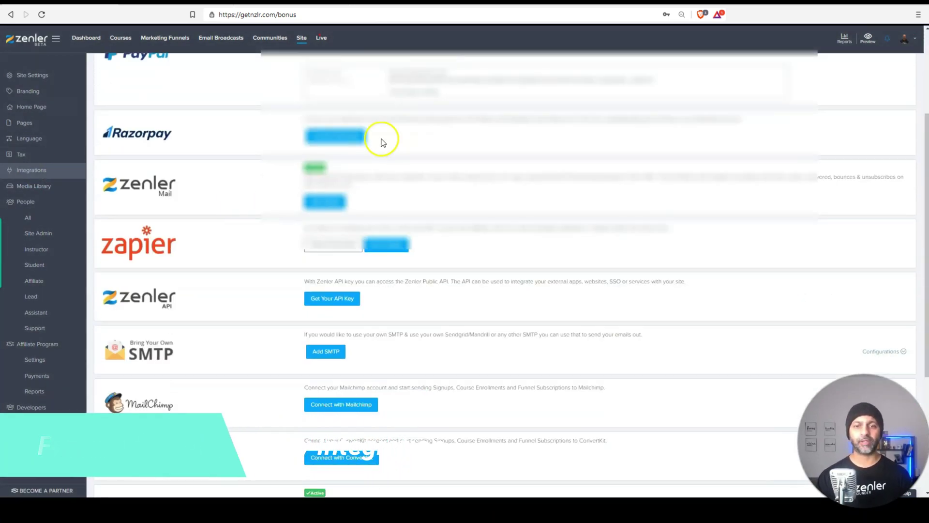
left_click(350, 137)
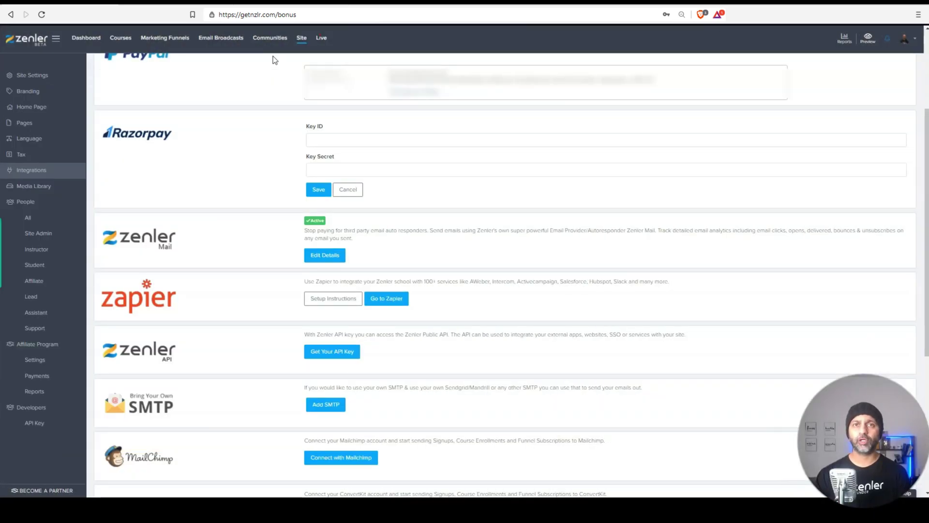
left_click(276, 41)
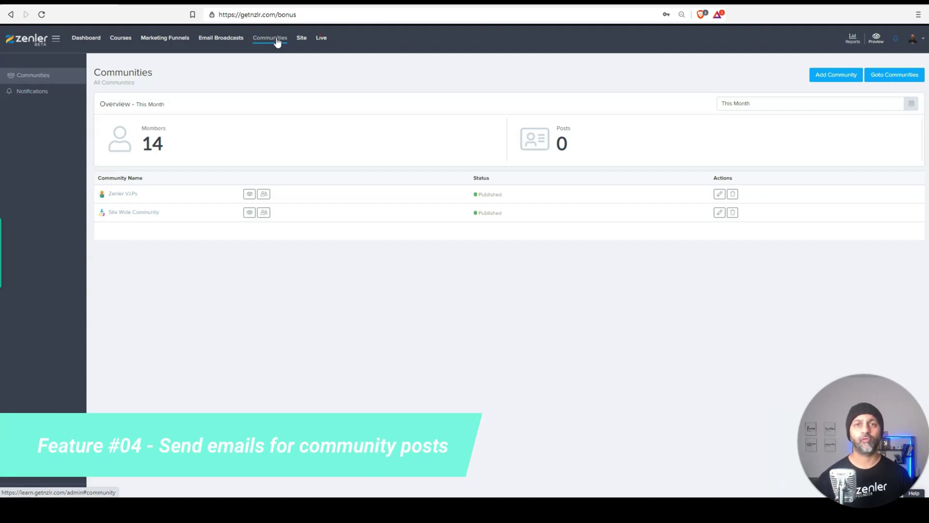
Open the Zenler V.I.Ps community and draft a post reading 'Test'
left_click(249, 194)
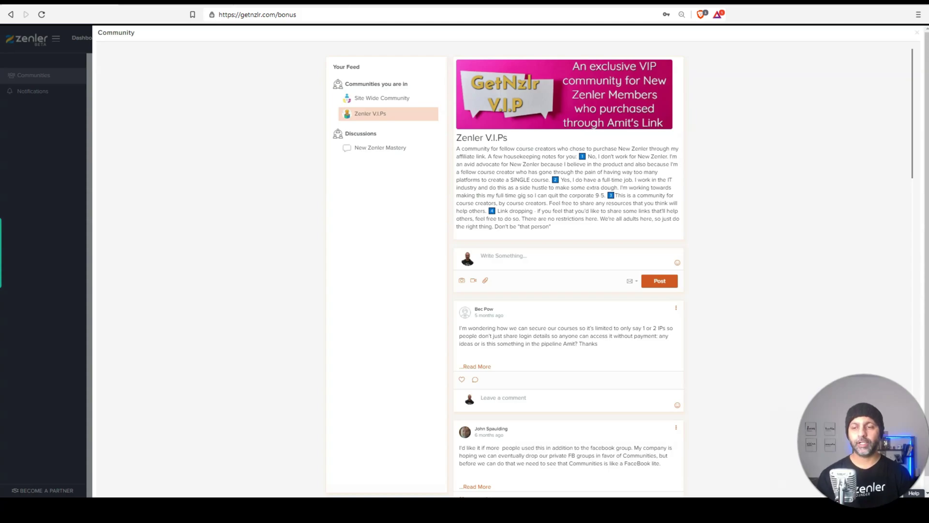
left_click(507, 263)
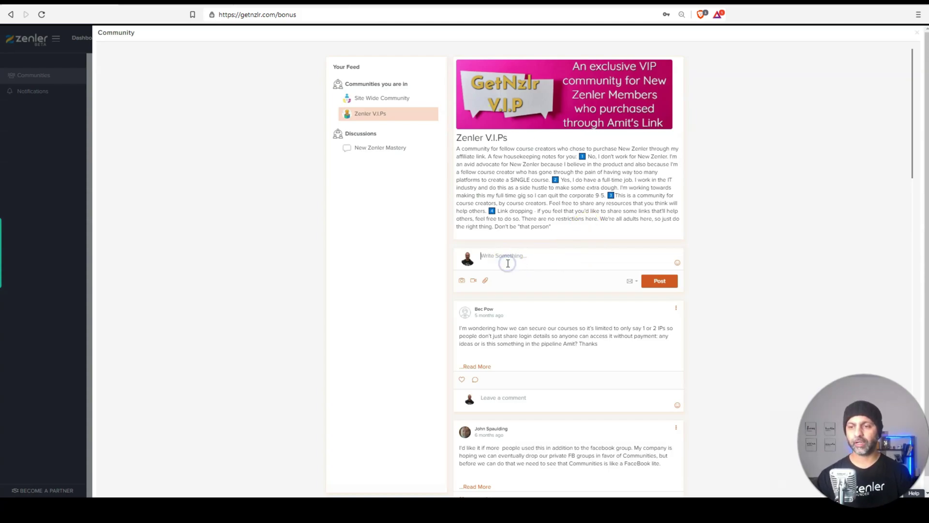
type("Test")
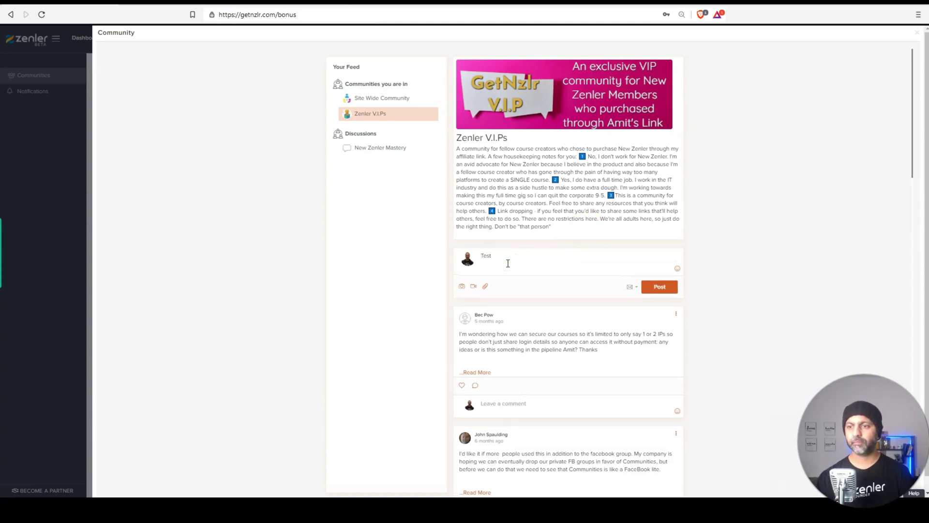
Toggle 'Send an email notification to all members' for the draft post
left_click(666, 307)
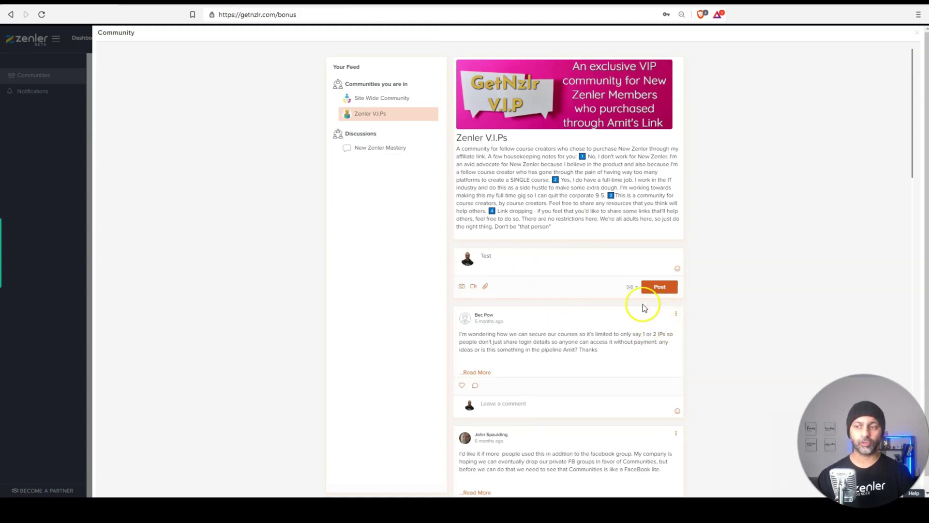
left_click(631, 289)
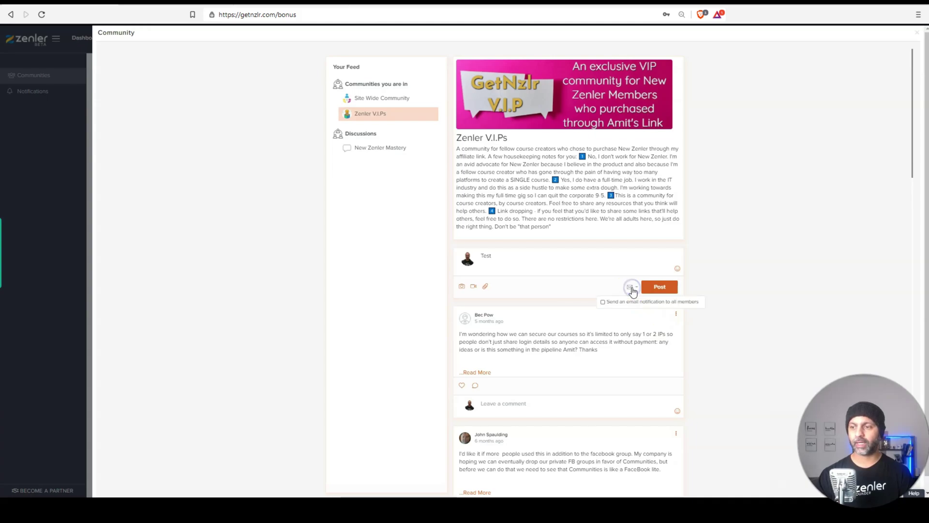
left_click(603, 303)
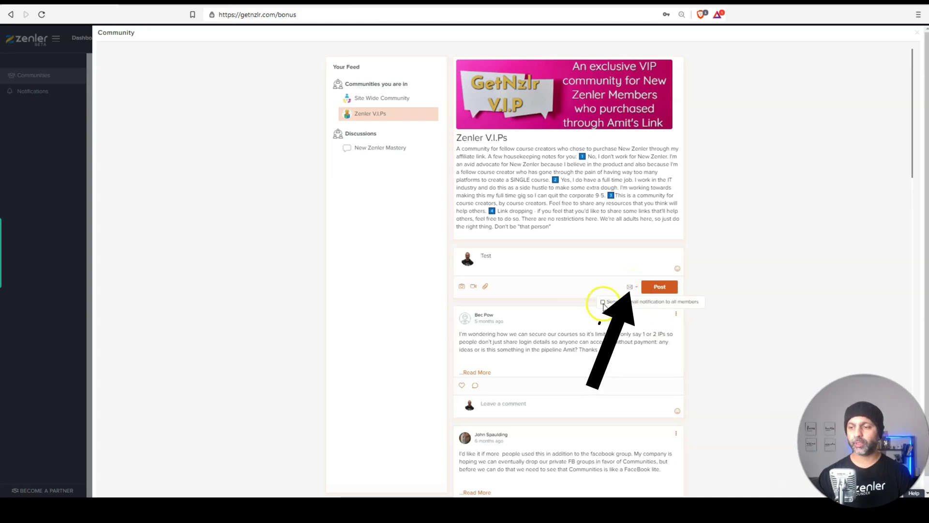
left_click(603, 302)
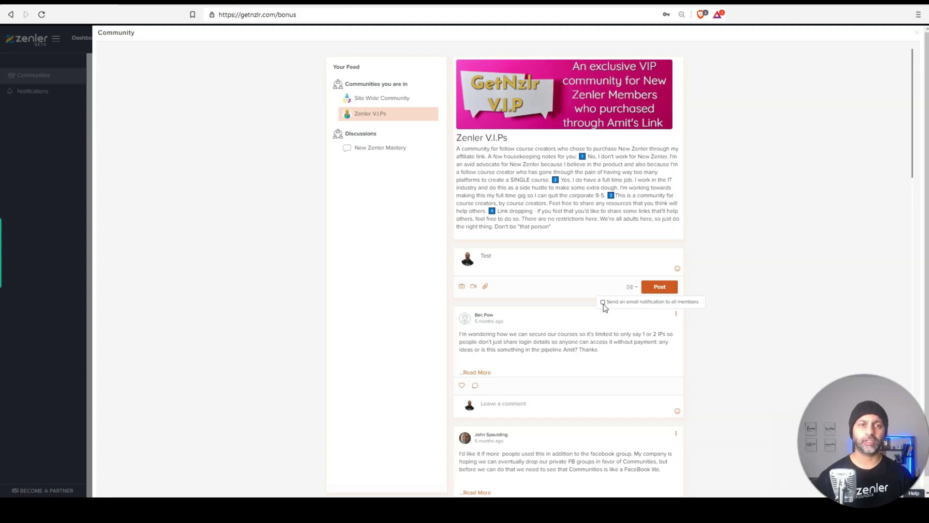
left_click(602, 310)
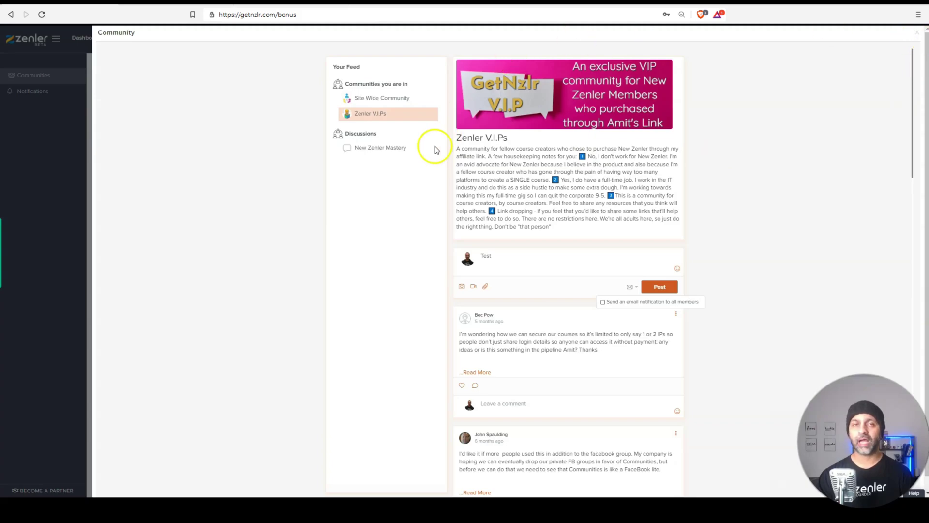
Open the first Untitled lesson in the Advanced Targeting for FB Ads curriculum
left_click(919, 35)
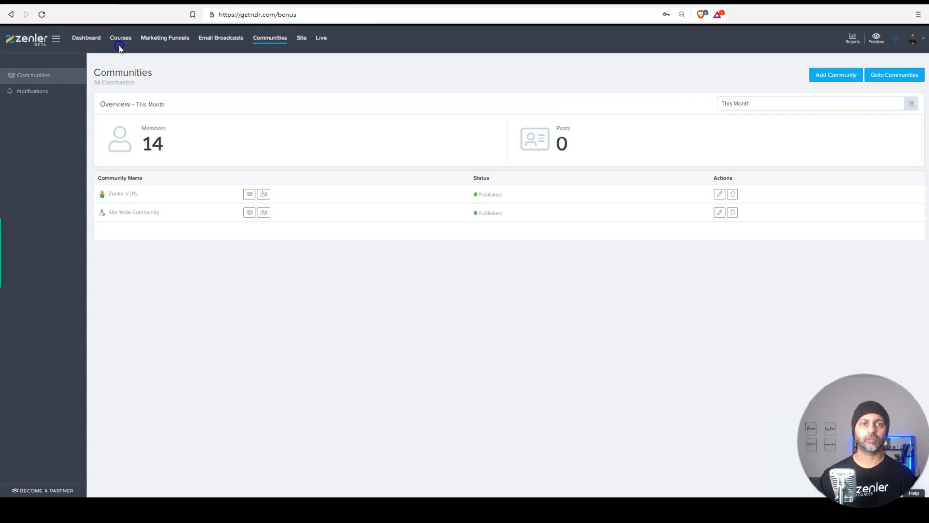
left_click(119, 46)
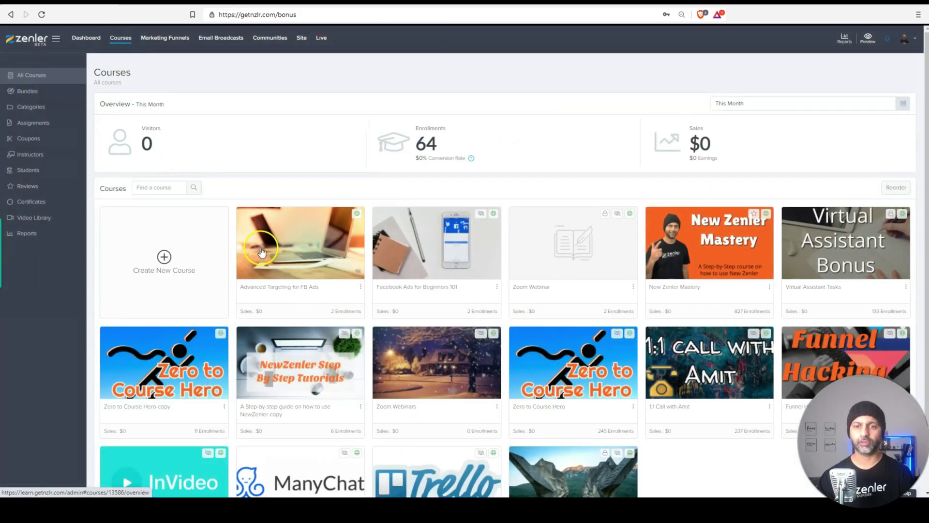
left_click(262, 252)
left_click(119, 115)
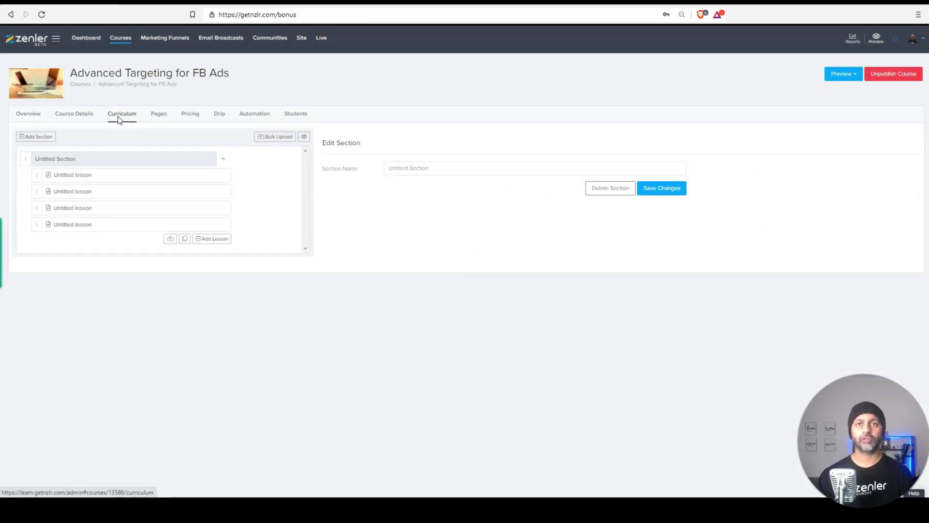
left_click(121, 176)
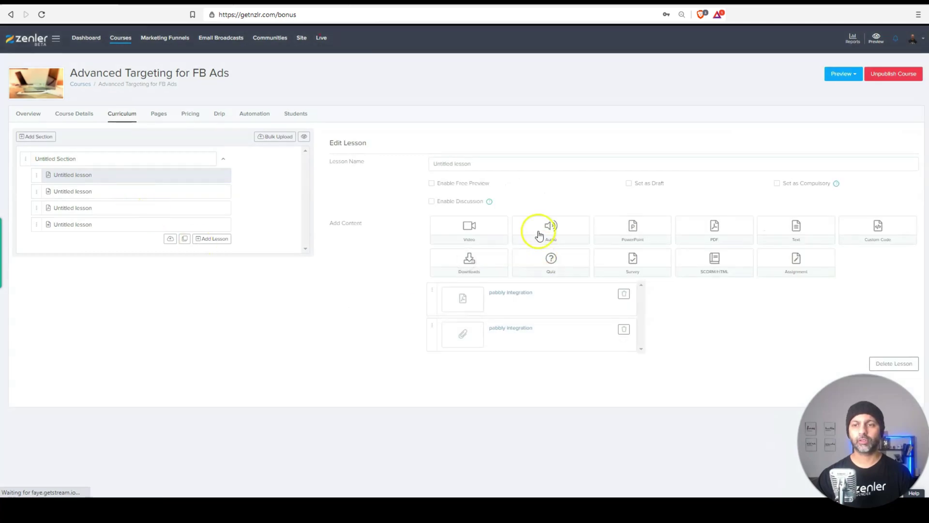
Tick Enable Discussion and Show Discussions Inline for the lesson
left_click(431, 201)
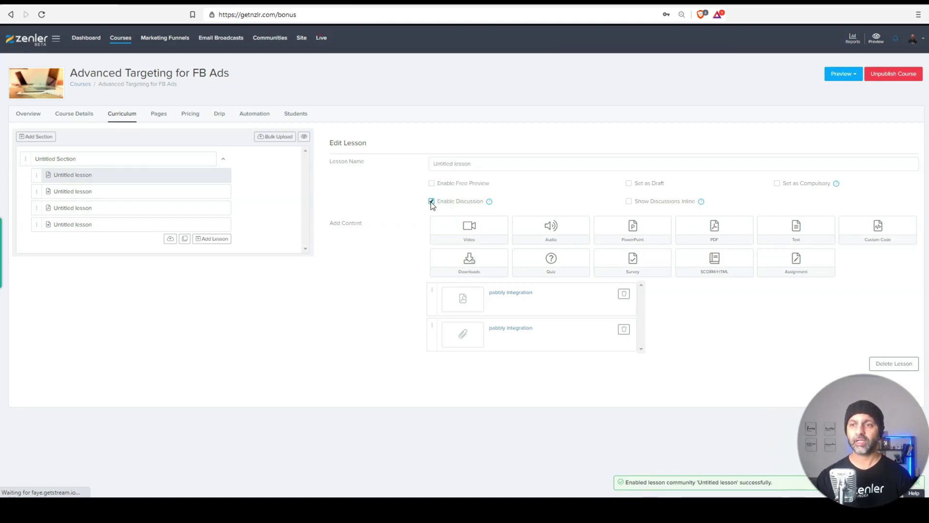
left_click(630, 202)
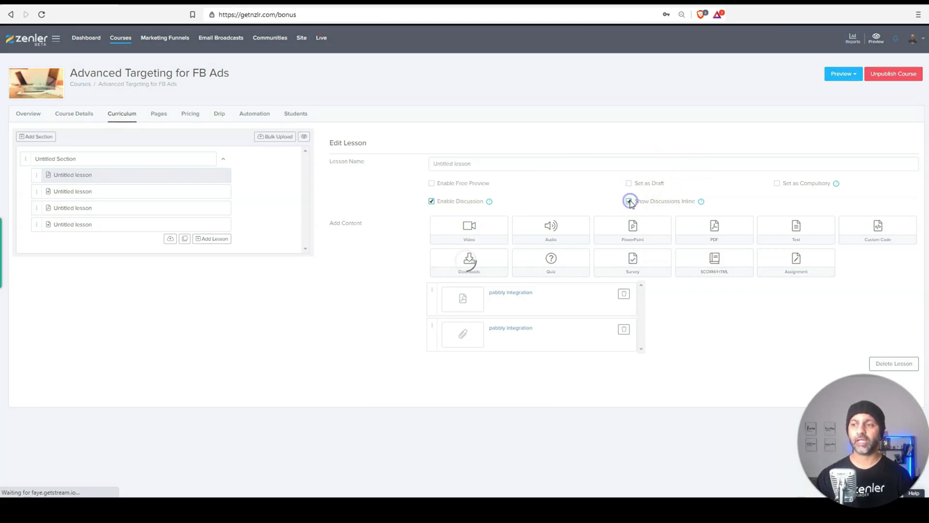
mouse_move(700, 204)
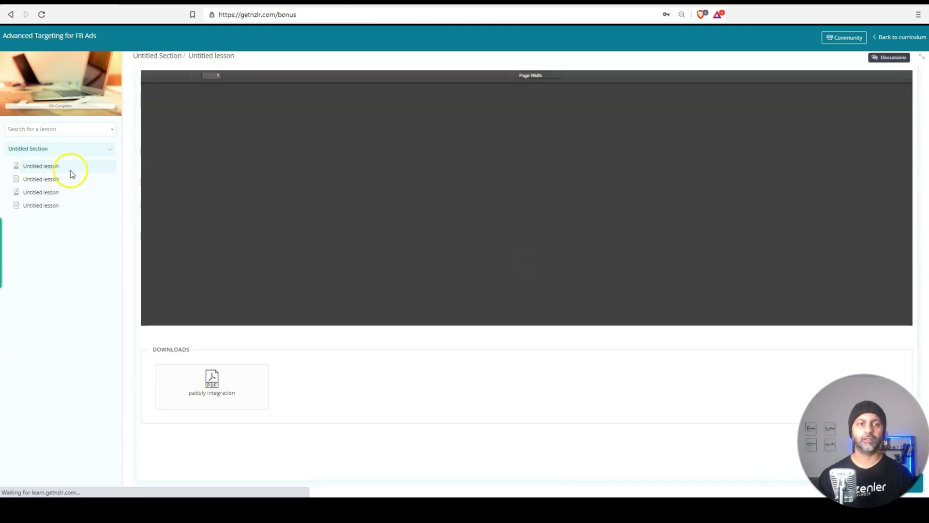
Scroll the lesson preview to its Write Something comment box and click into it
scroll(347, 352, "down", 5)
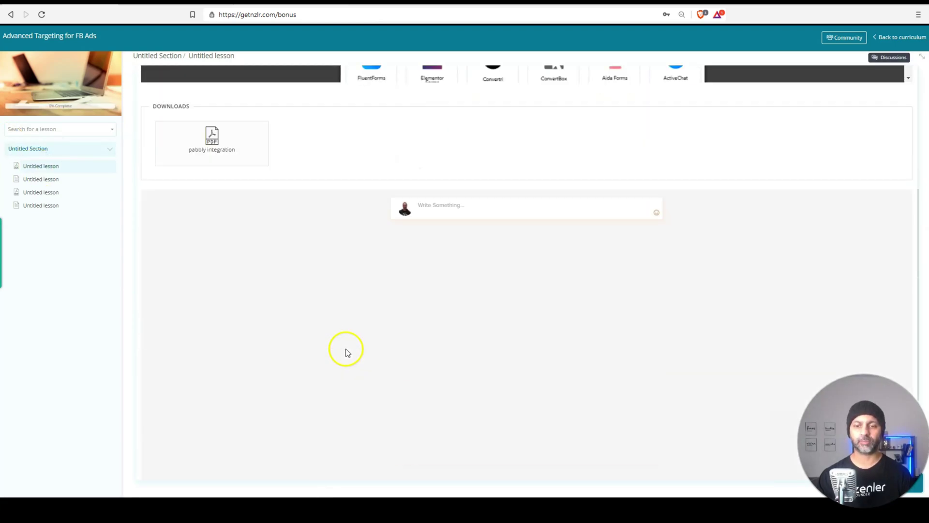
left_click(461, 208)
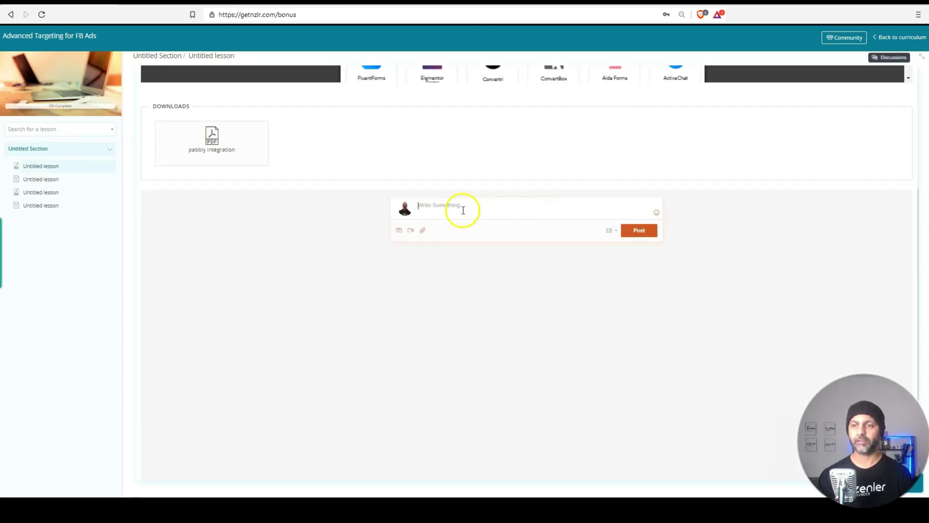
scroll(435, 223, "up", 5)
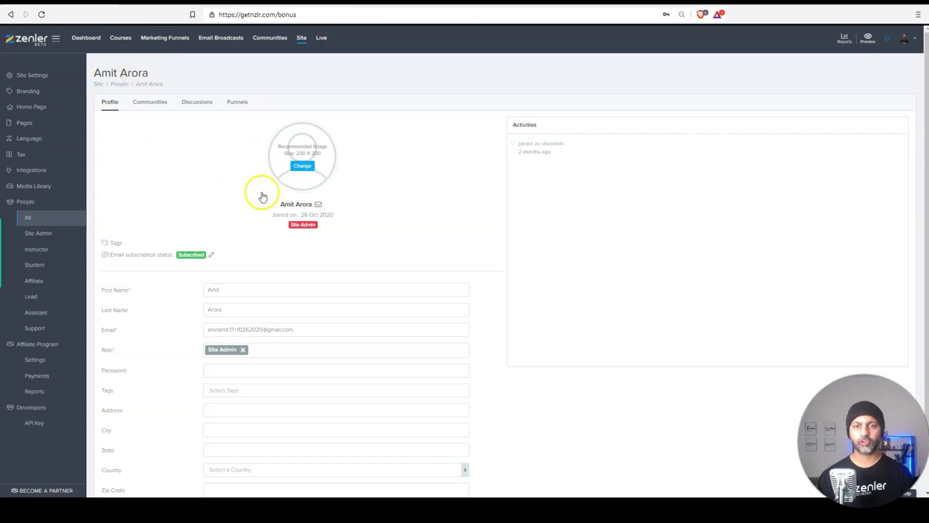
Start an email to the admin, attempt sending without a subject, then cancel it
left_click(320, 206)
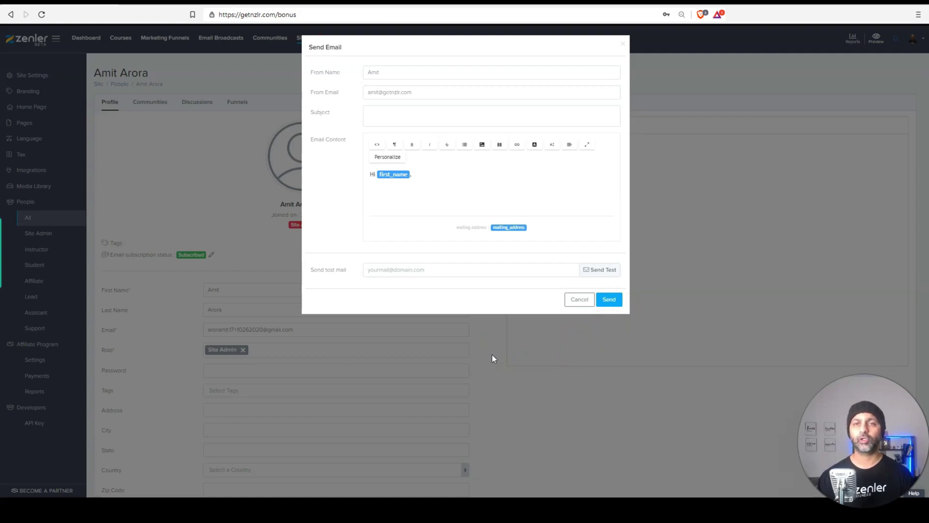
left_click(605, 300)
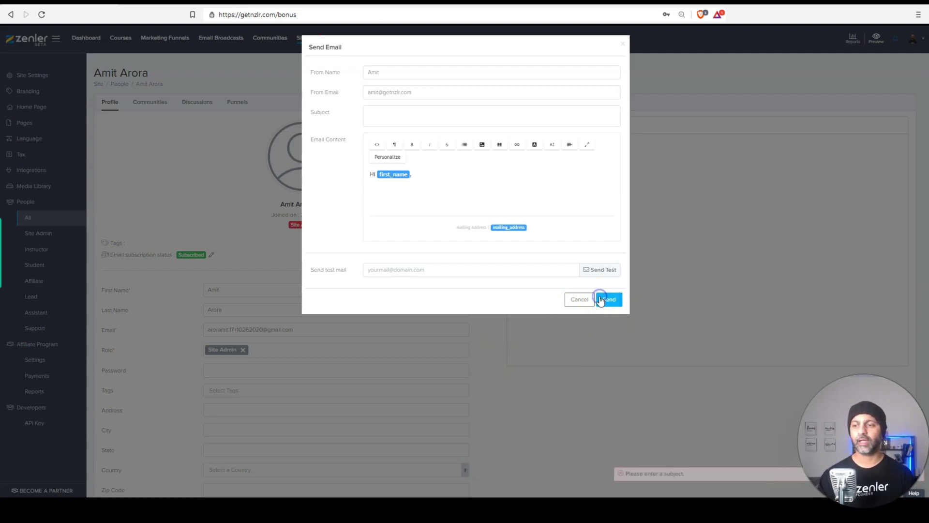
left_click(591, 300)
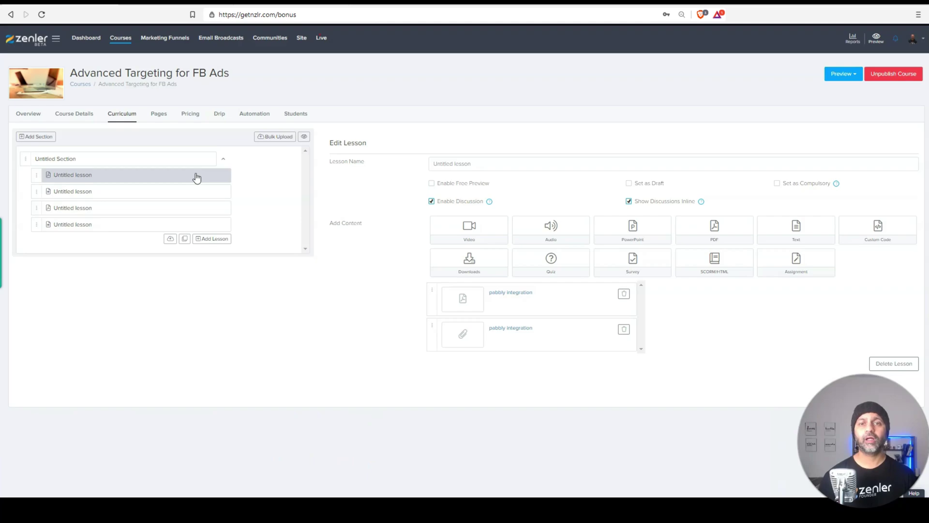
Copy the 14 Day Launch Checklist lesson from the New Zenler Mastery course
left_click(185, 239)
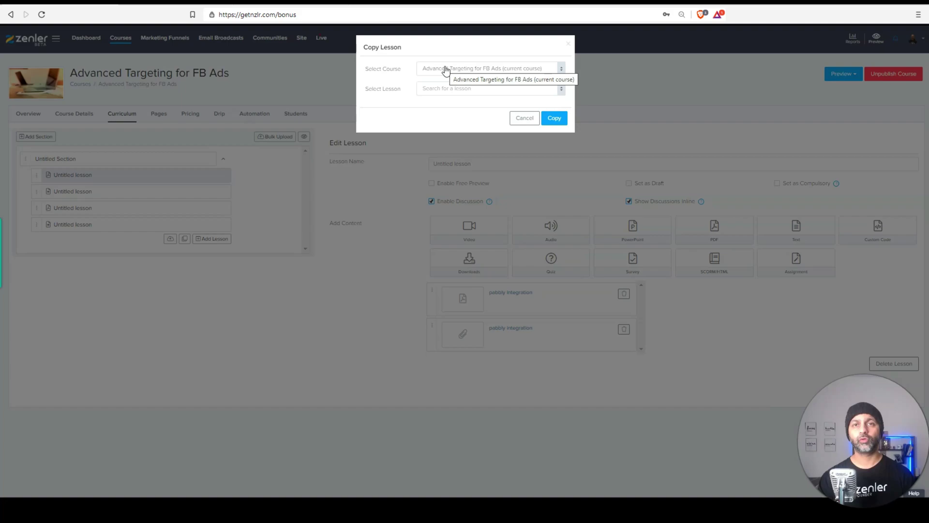
left_click(446, 70)
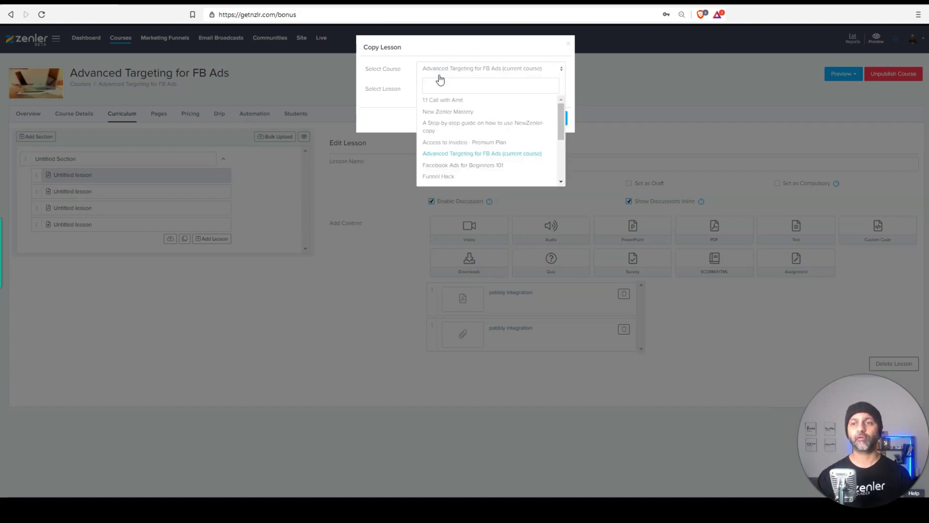
scroll(468, 155, "down", 5)
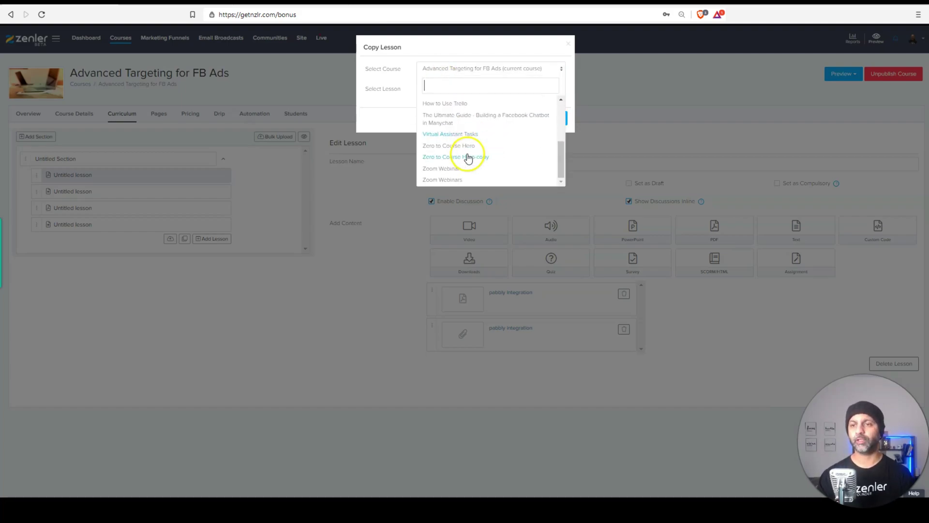
scroll(467, 156, "up", 5)
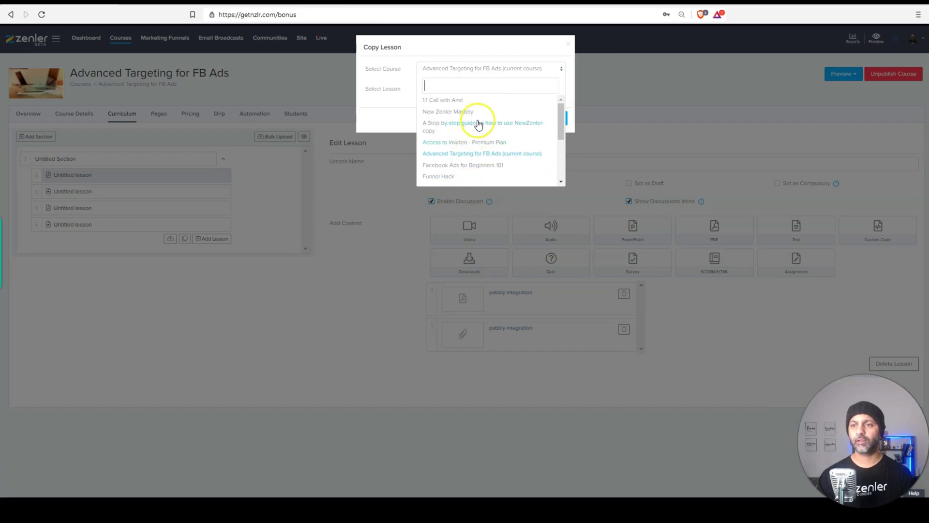
left_click(477, 112)
left_click(478, 89)
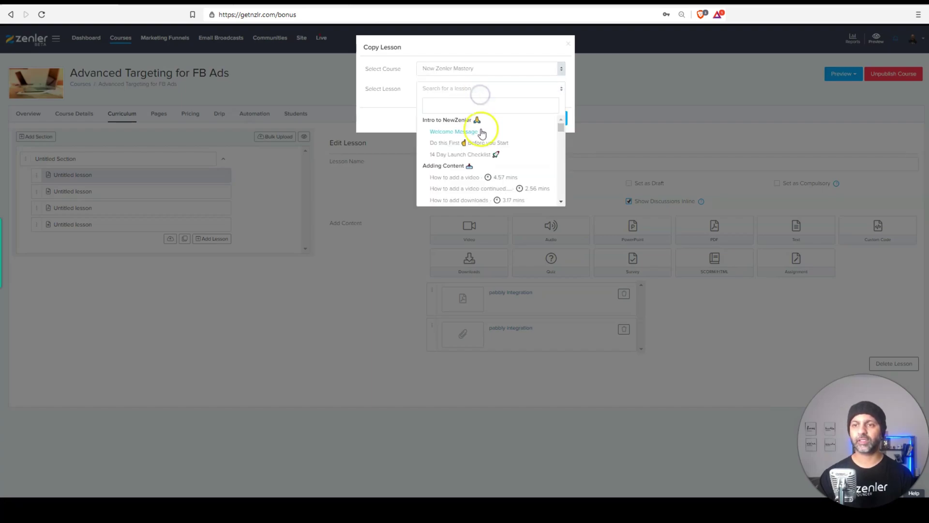
left_click(479, 154)
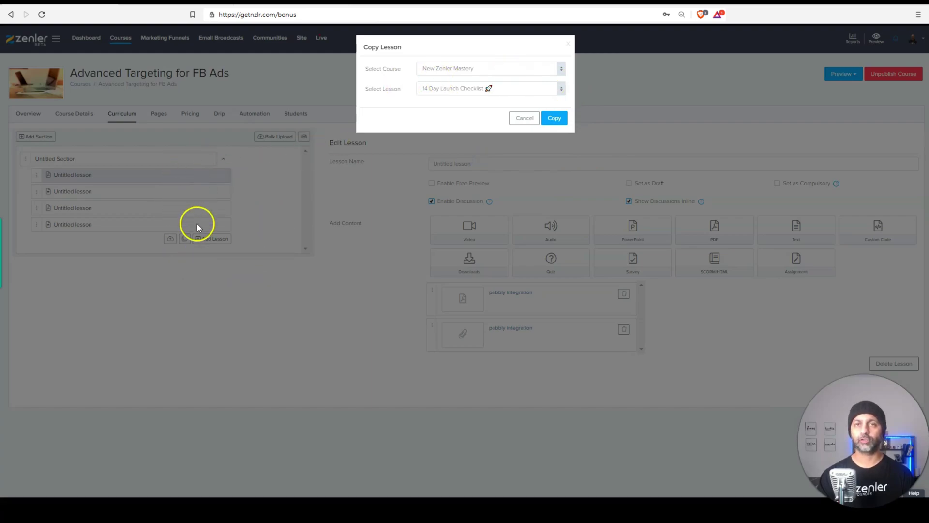
left_click(550, 120)
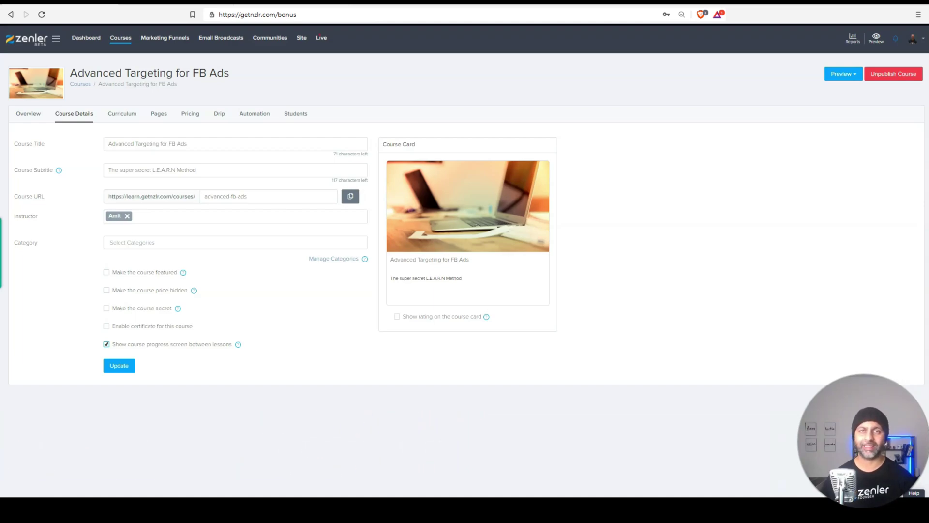
Preview the curriculum as a student and complete the first Untitled lesson to see the progress screen
left_click(122, 118)
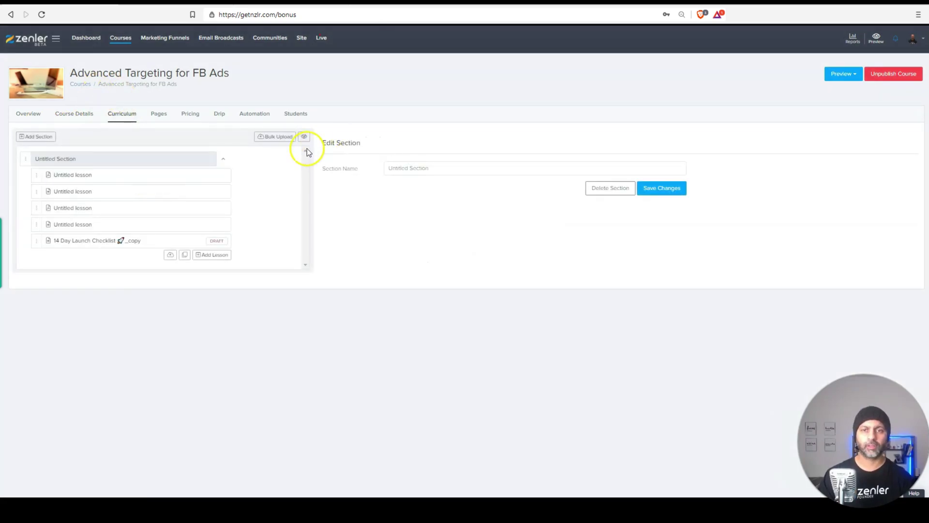
left_click(306, 138)
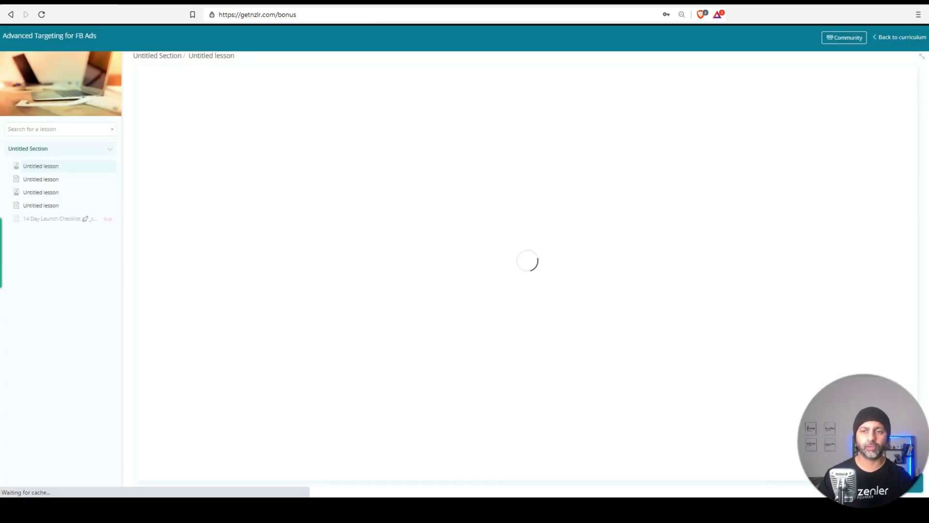
left_click(68, 169)
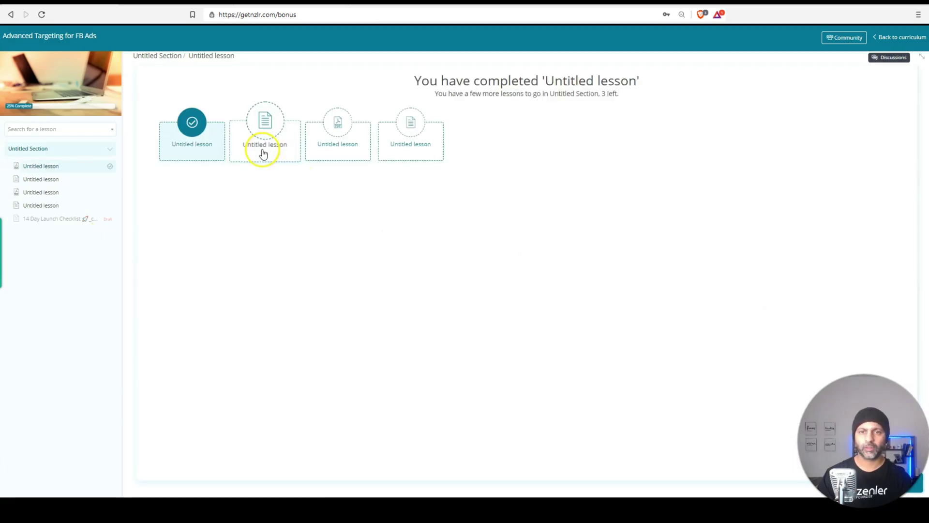
left_click(913, 483)
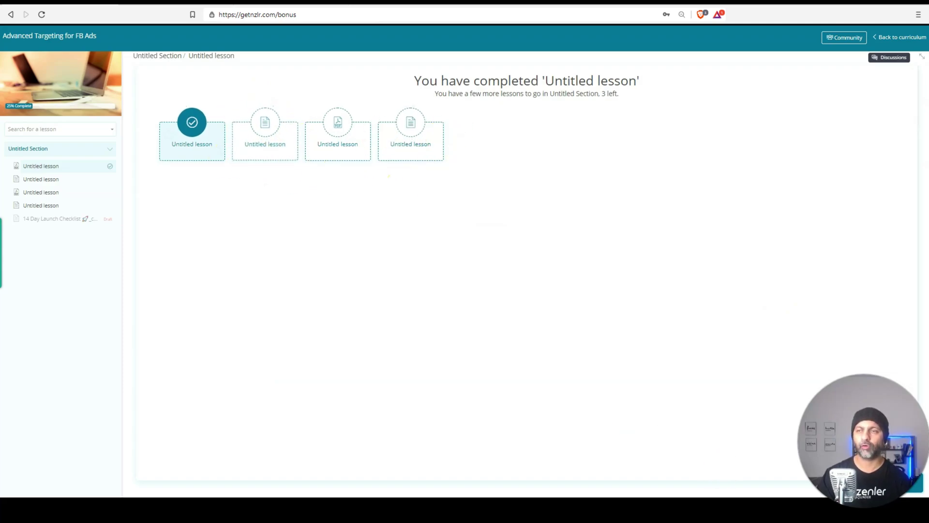
left_click(264, 136)
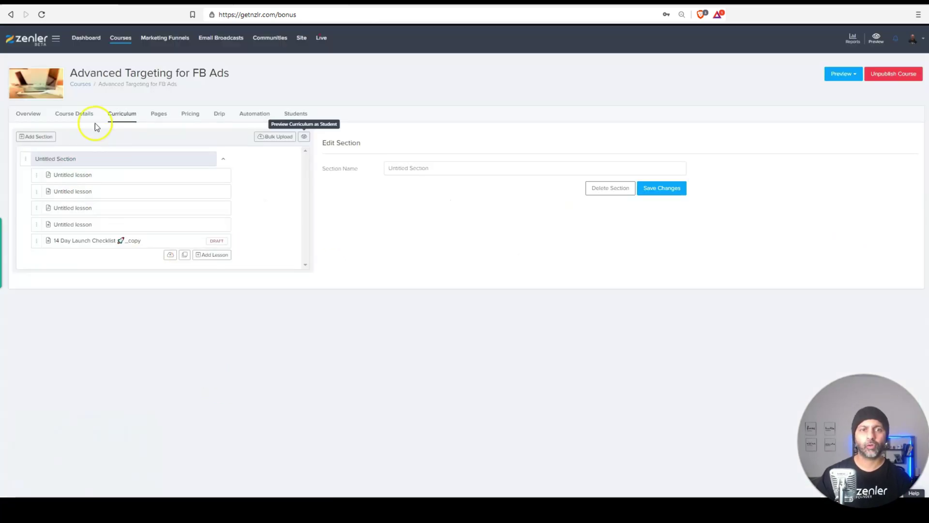
Untick 'Show course progress screen between lessons' in Course Details and update
left_click(86, 117)
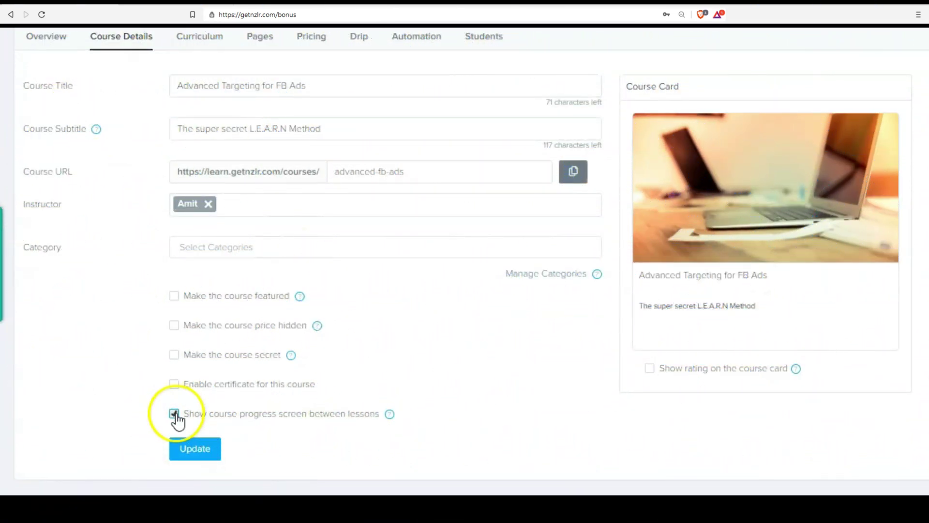
left_click(174, 413)
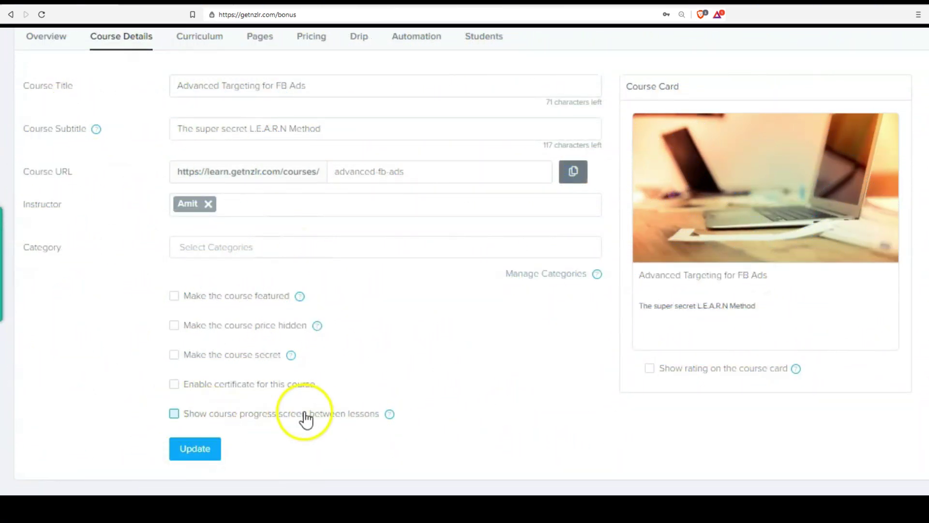
left_click(195, 448)
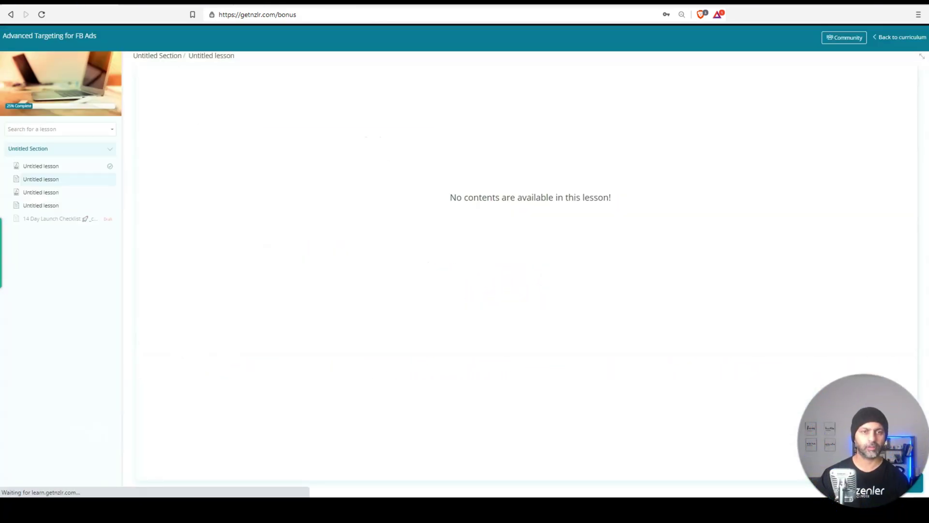
Preview the lessons, completing the first two to confirm no progress screen appears
left_click(81, 167)
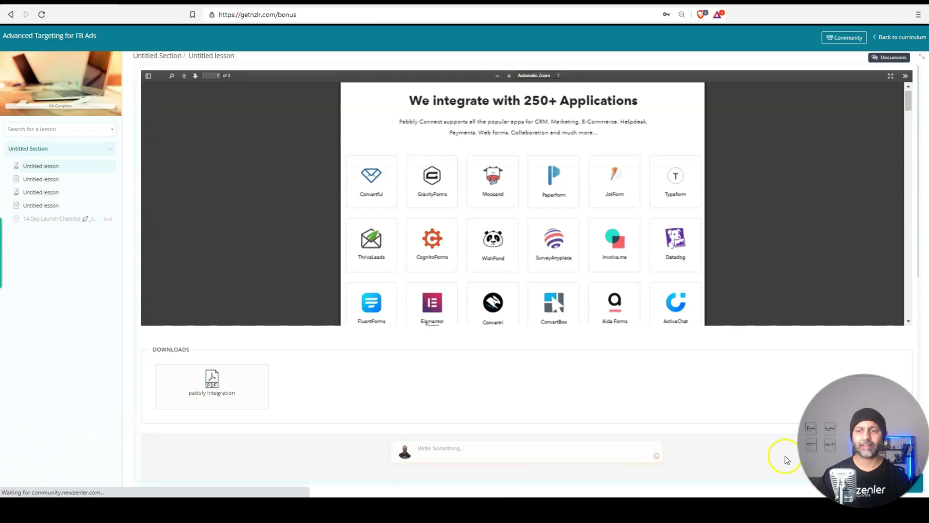
left_click(41, 179)
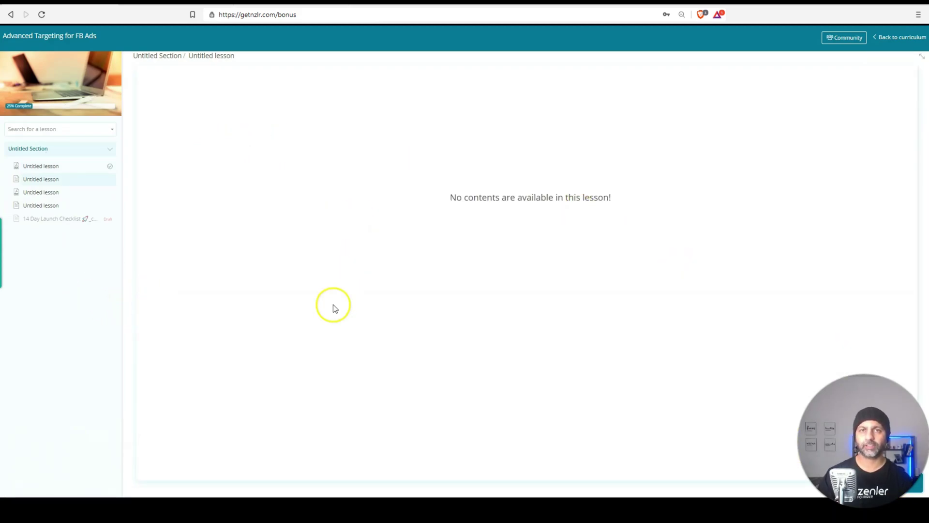
left_click(916, 490)
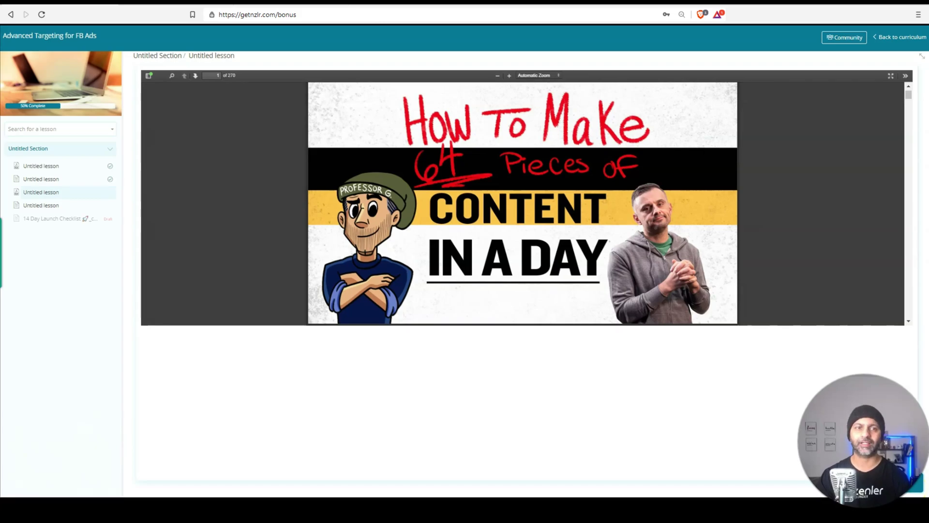
left_click(633, 472)
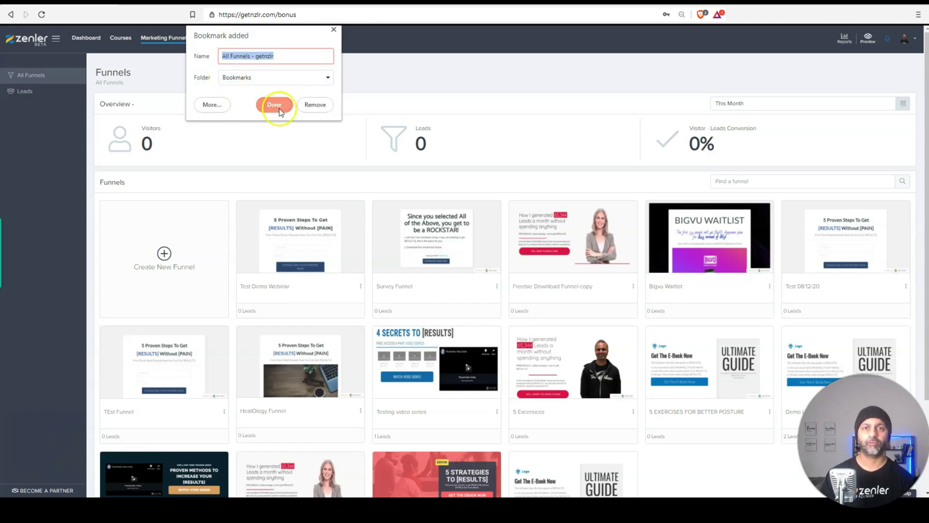
Bookmark the funnels page, then unsubscribe the lead from emails and re-subscribe them
left_click(272, 102)
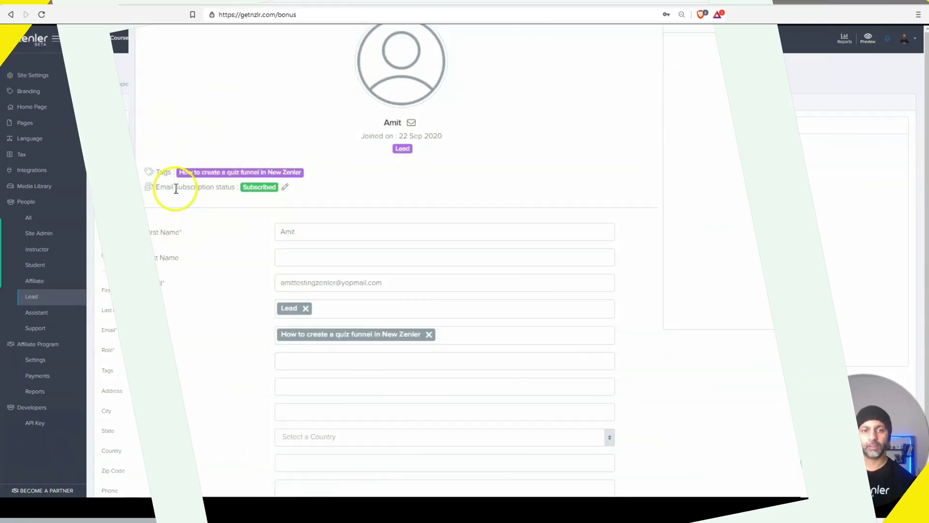
left_click_drag(155, 186, 232, 187)
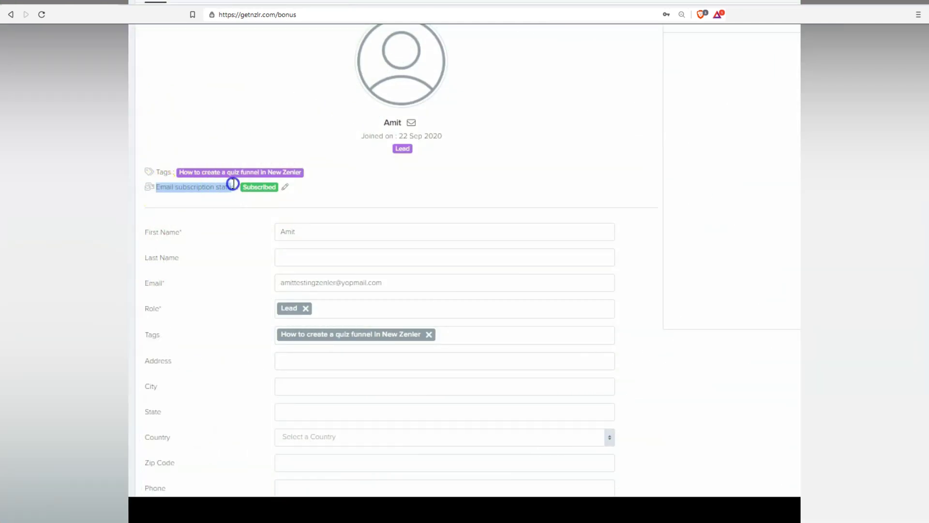
left_click(286, 186)
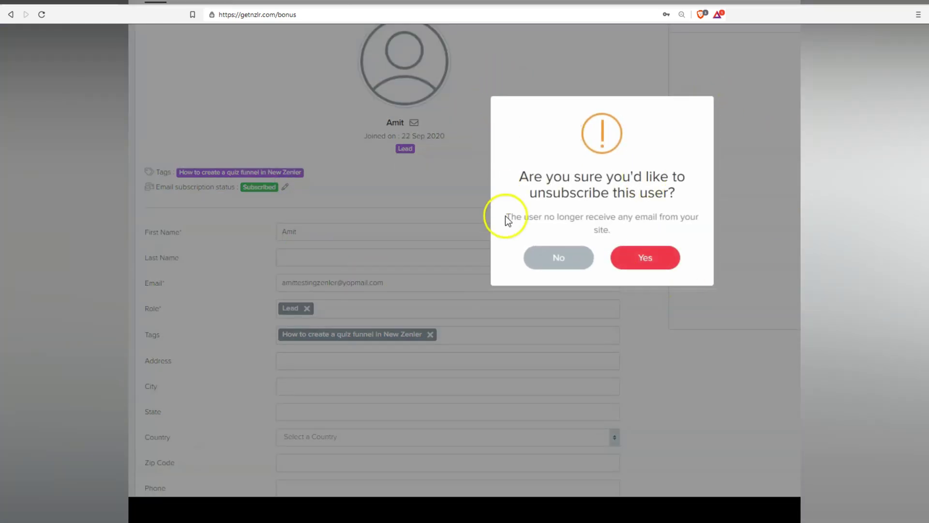
left_click(640, 258)
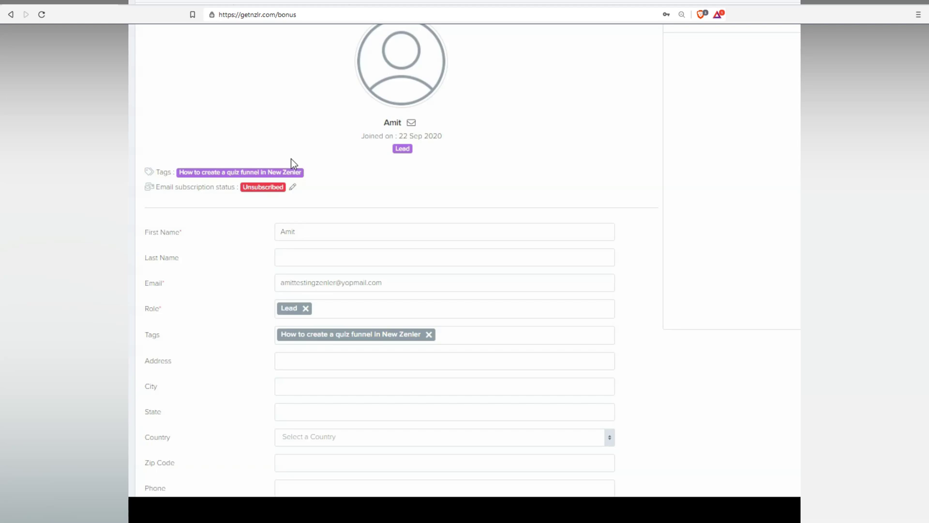
left_click(293, 187)
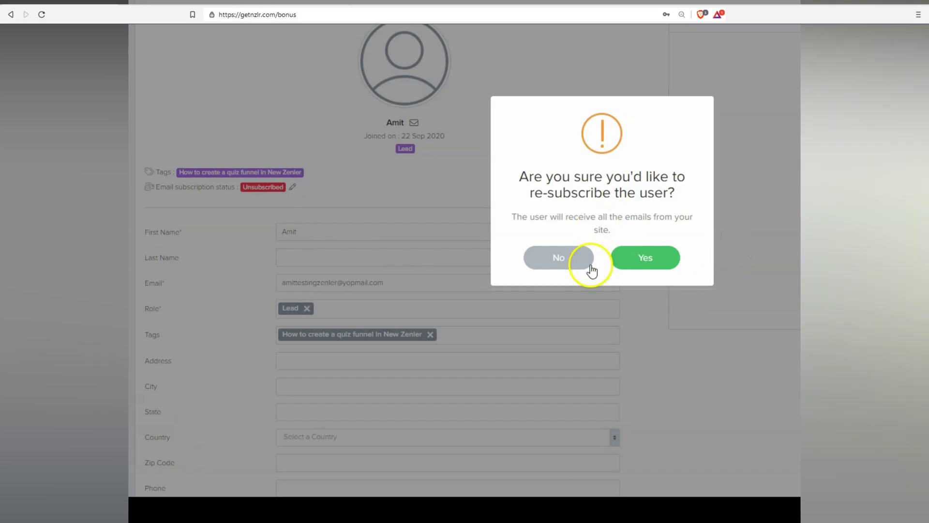
left_click(647, 260)
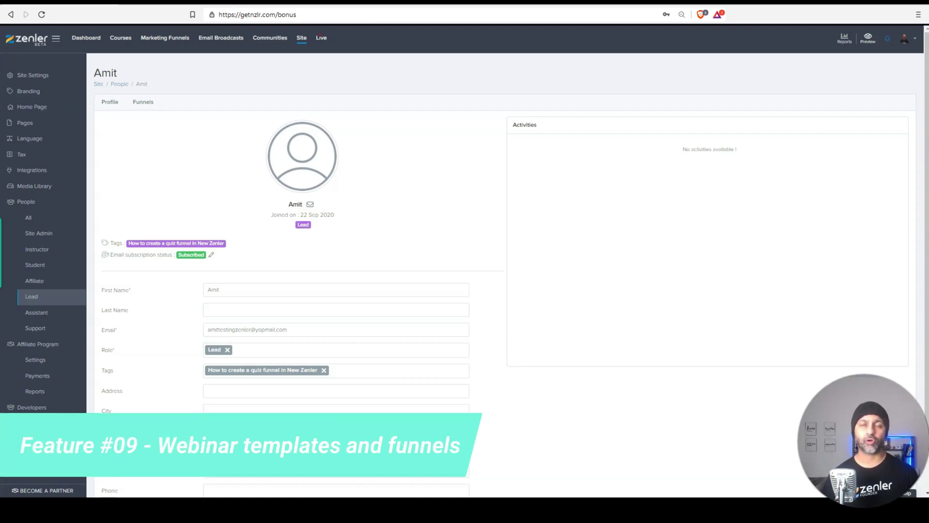
Create a live interactive webinar 'Test' on 2021-02-05 for 300 attendees, lasting 1 Hour
left_click(321, 38)
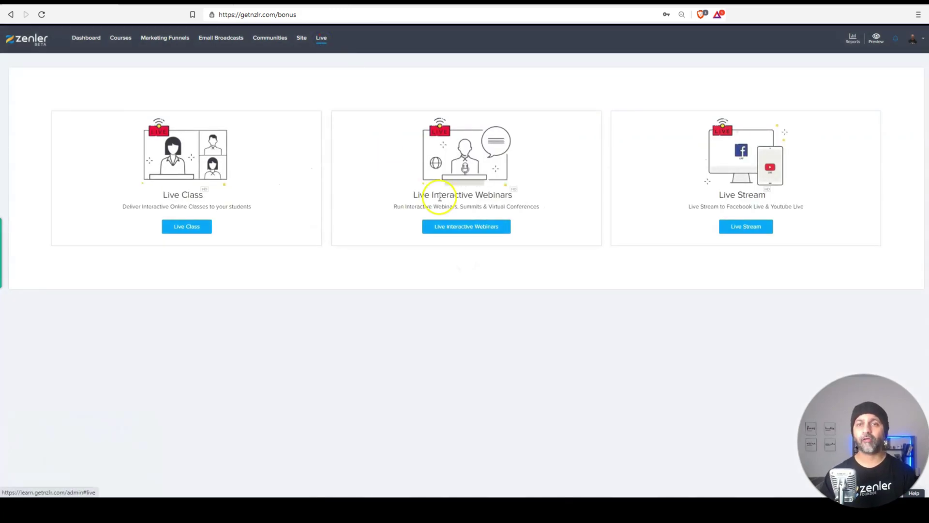
left_click(464, 229)
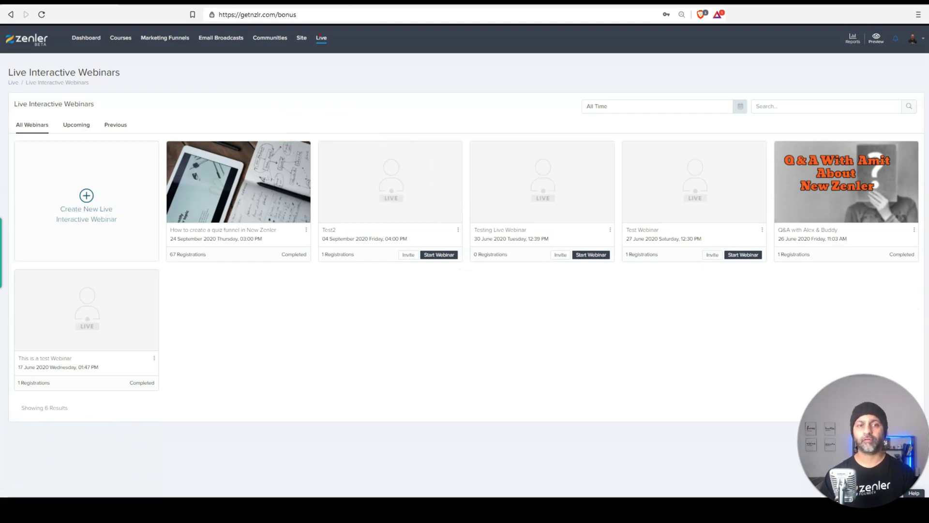
left_click(97, 220)
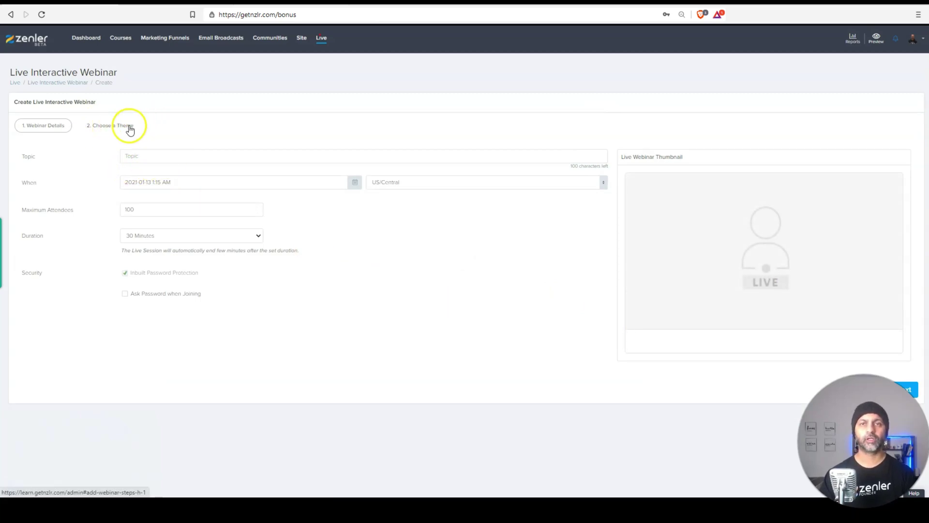
left_click(149, 155)
left_click(136, 176)
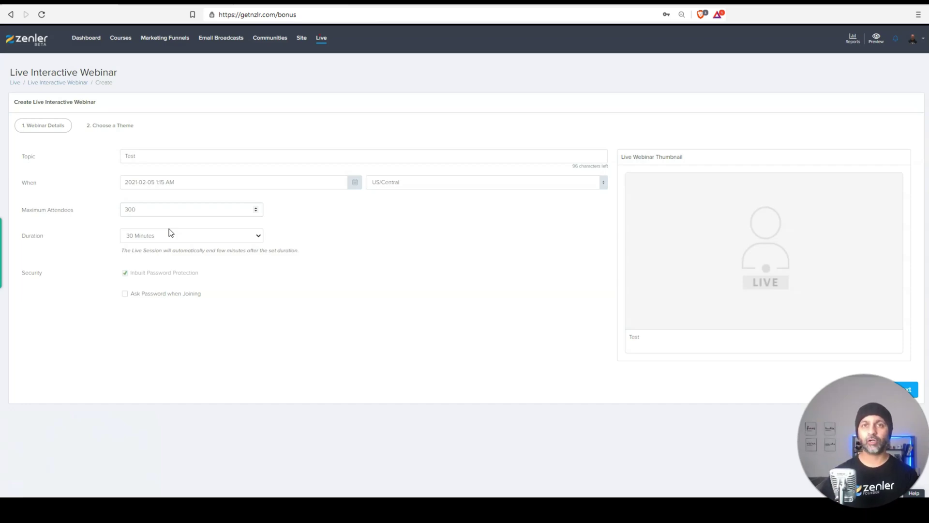
left_click(261, 236)
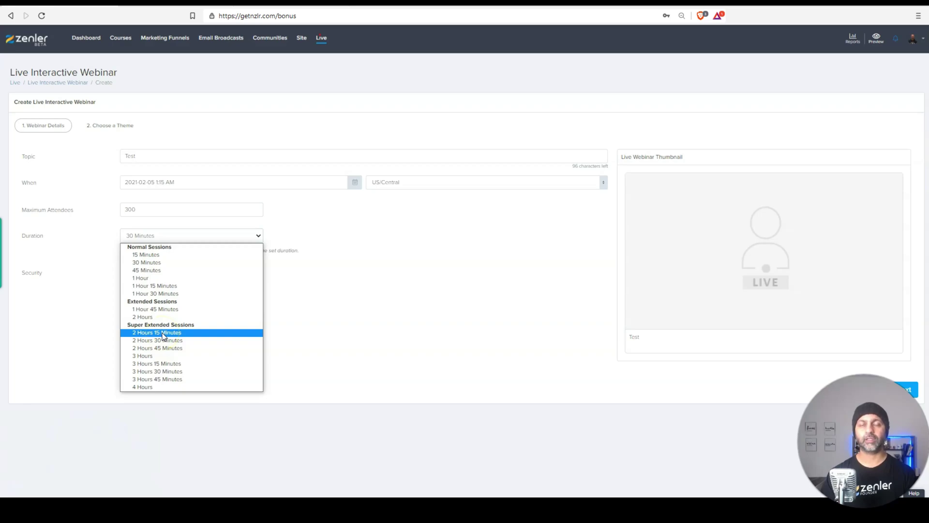
left_click(163, 332)
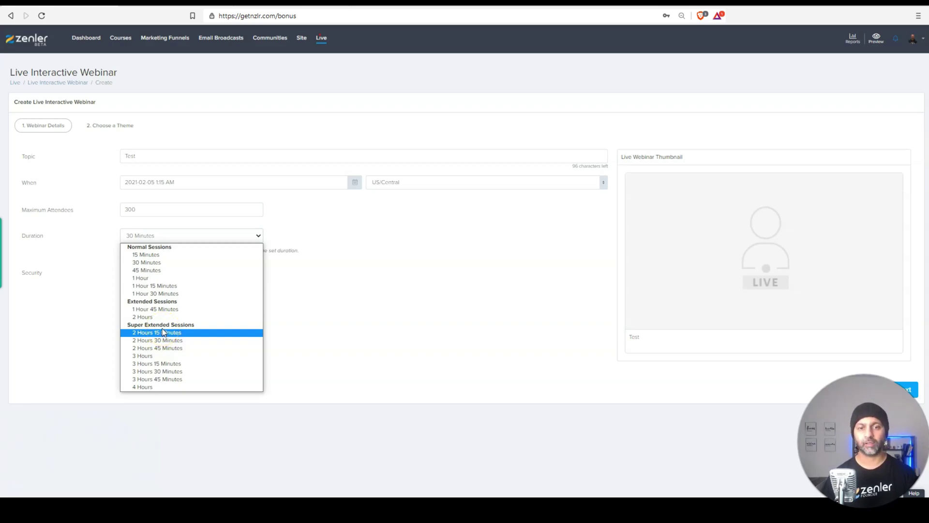
left_click(174, 241)
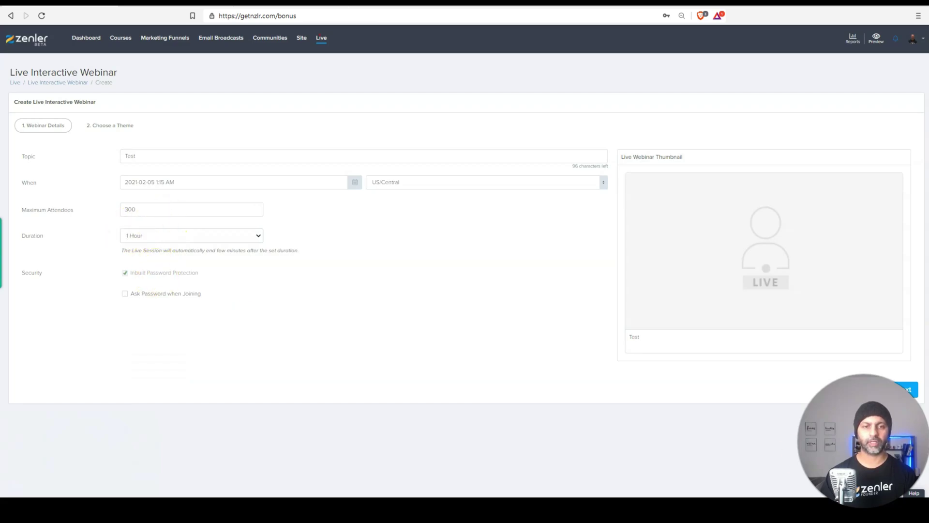
left_click(907, 389)
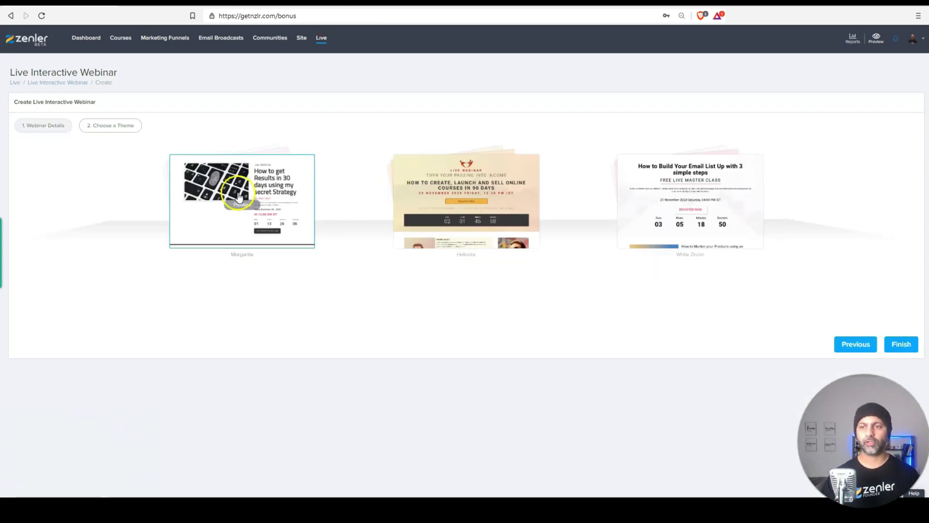
Preview the Morganite theme's page thumbnails and finish the Test webinar with that theme
mouse_move(661, 191)
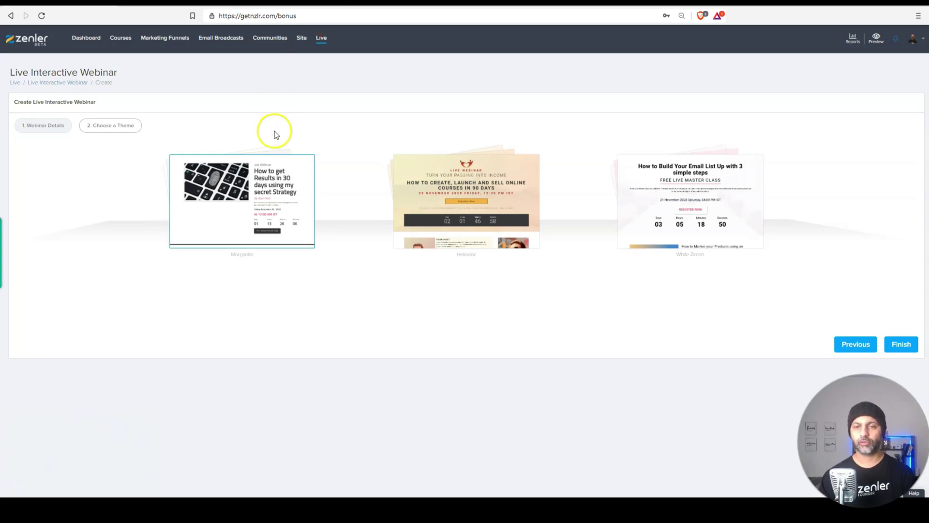
left_click(255, 205)
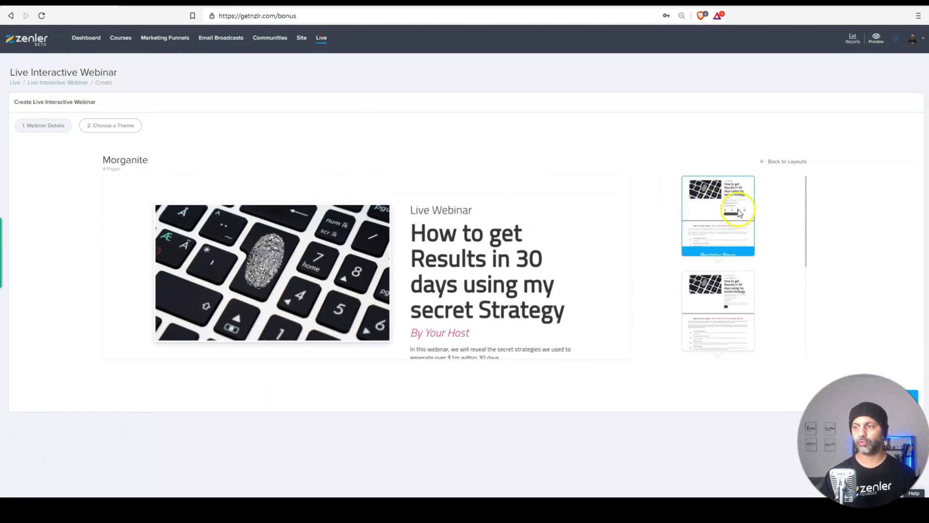
scroll(725, 208, "down", 2)
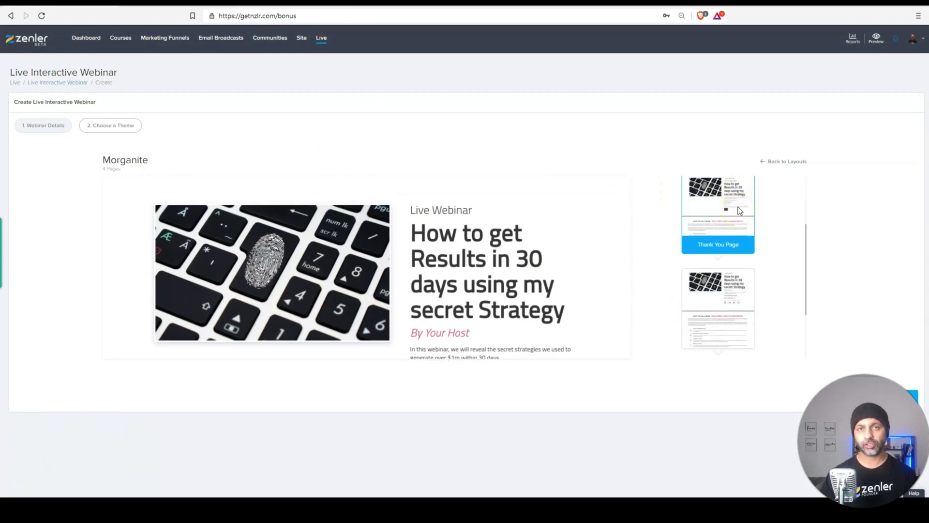
scroll(728, 262, "down", 2)
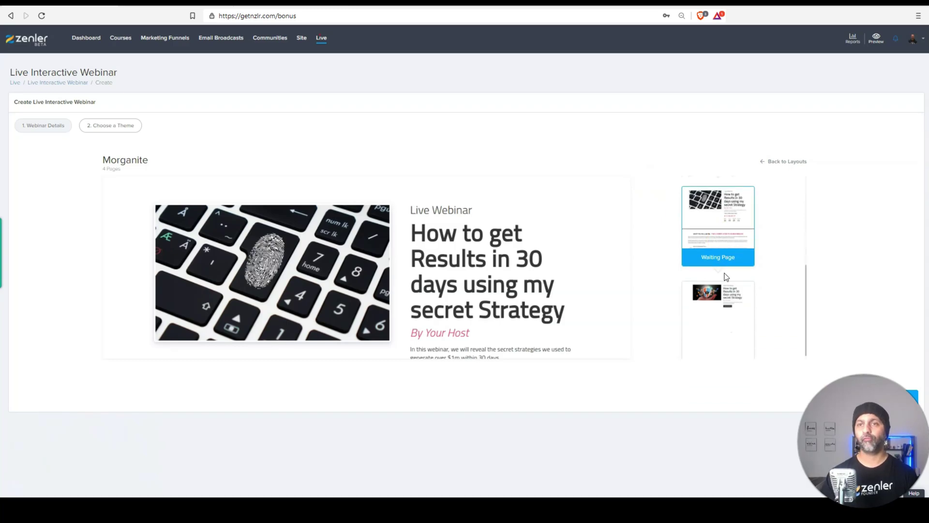
left_click(738, 320)
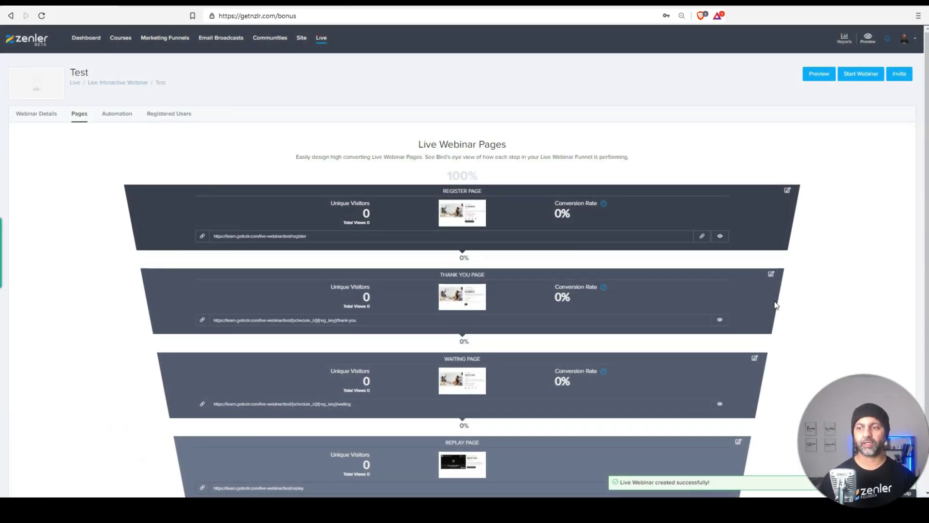
Scroll down the page opened in the page builder
scroll(709, 307, "down", 1)
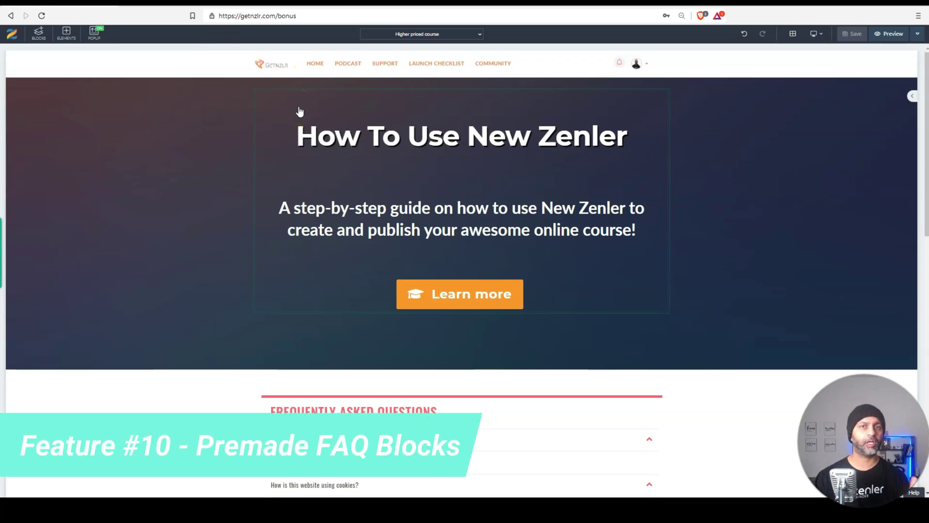
Add the first FAQ template from the Blocks library directly beneath the hero section
scroll(299, 111, "down", 2)
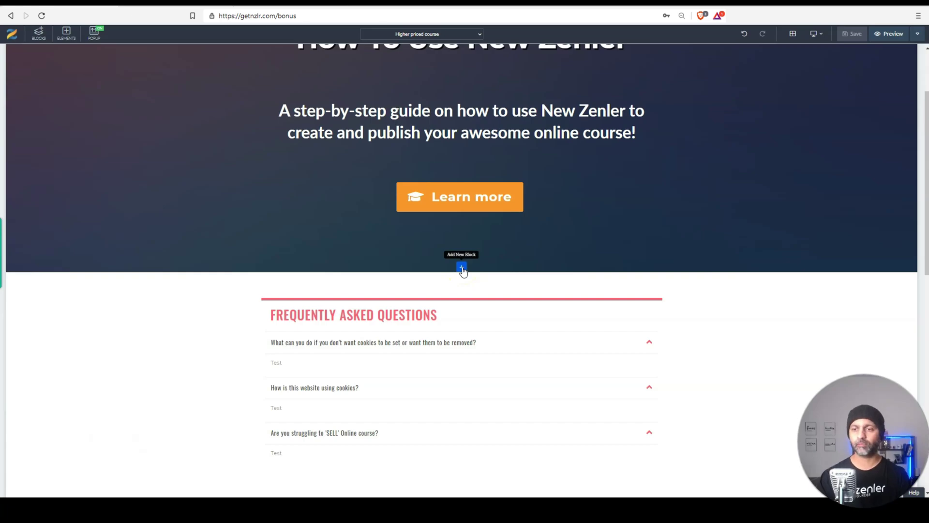
left_click(462, 267)
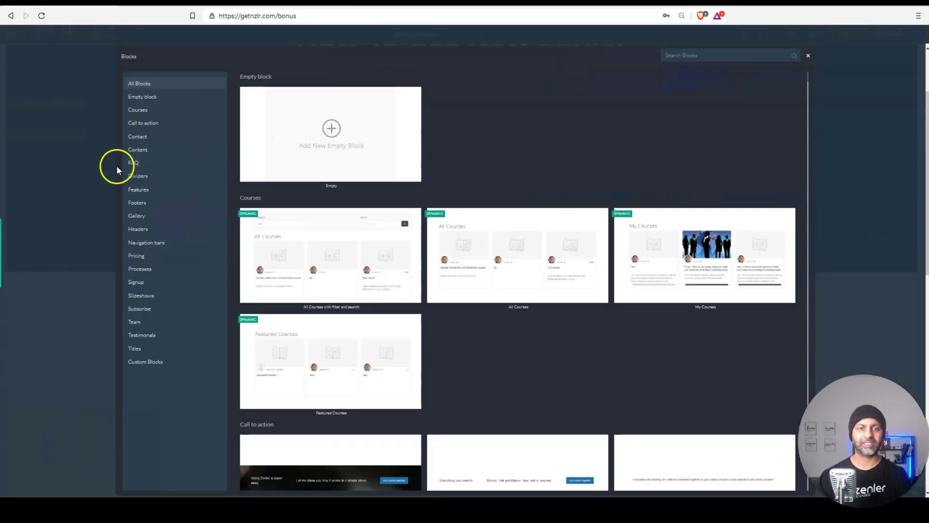
left_click(144, 165)
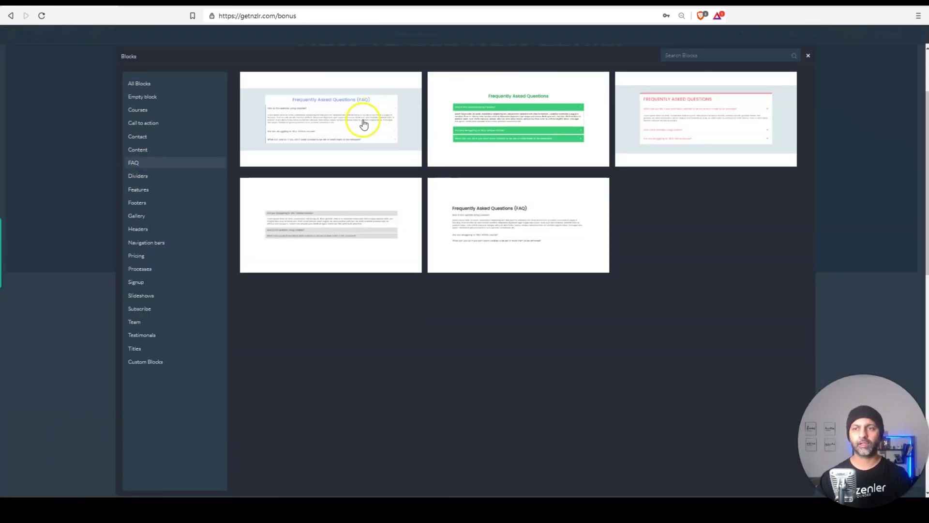
left_click(364, 125)
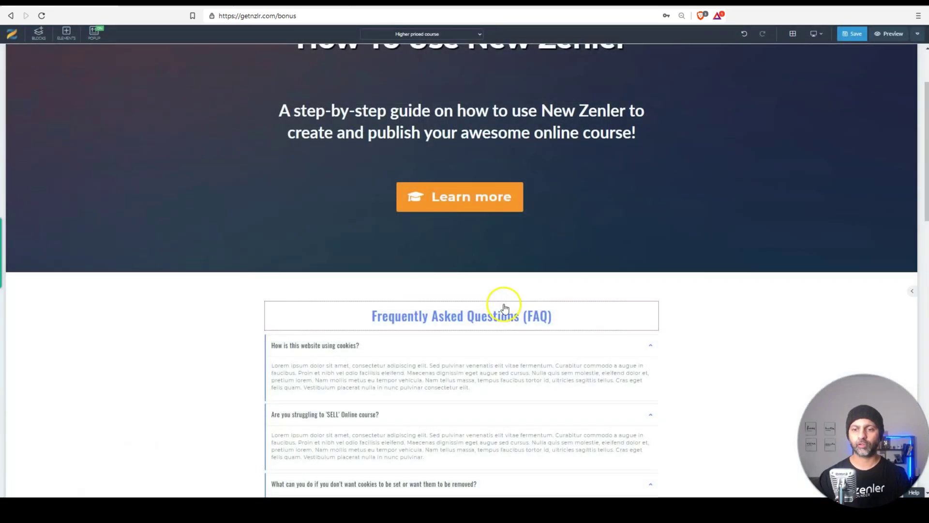
scroll(503, 307, "down", 3)
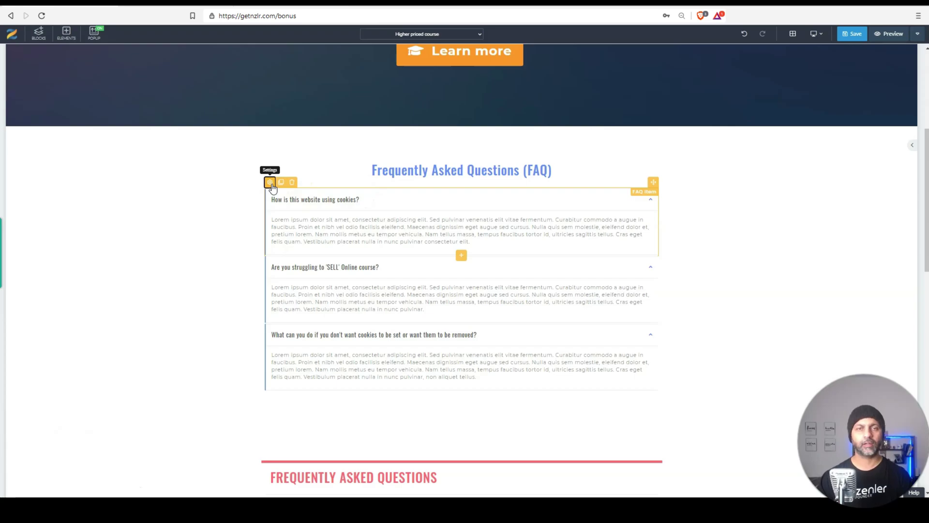
Review the FAQ item's Style and Settings tabs, then delete the added FAQ section
left_click(270, 183)
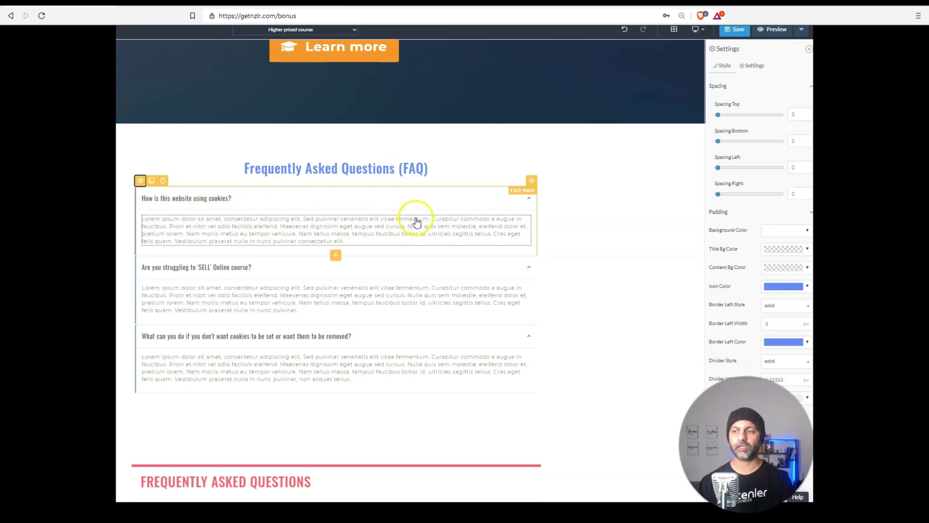
left_click(756, 66)
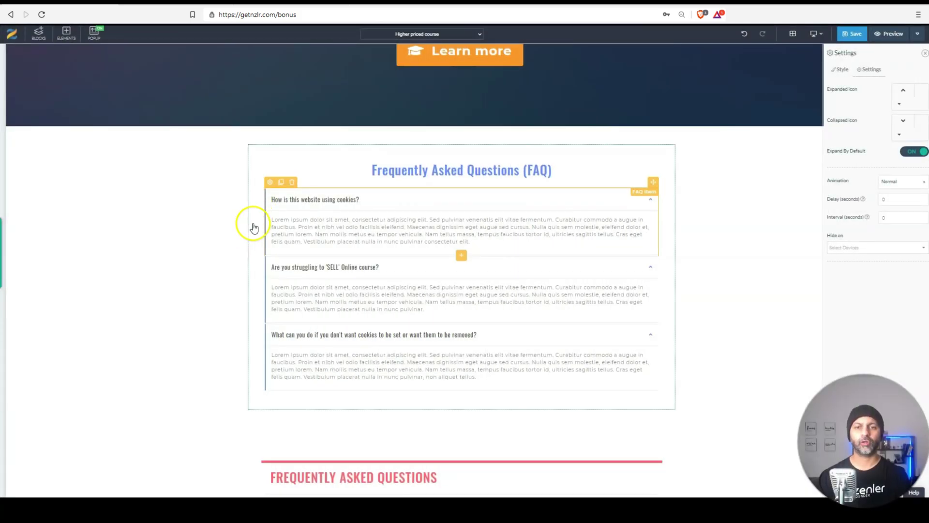
left_click(653, 158)
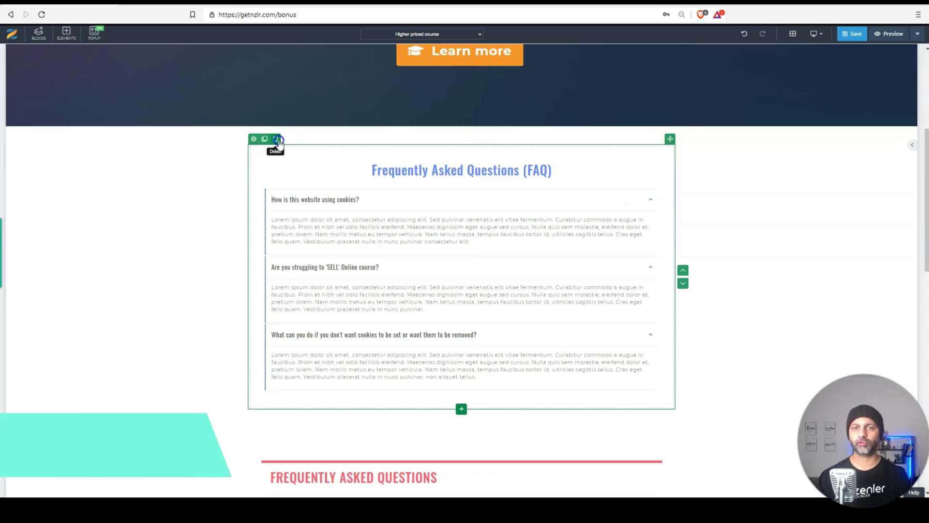
left_click(278, 141)
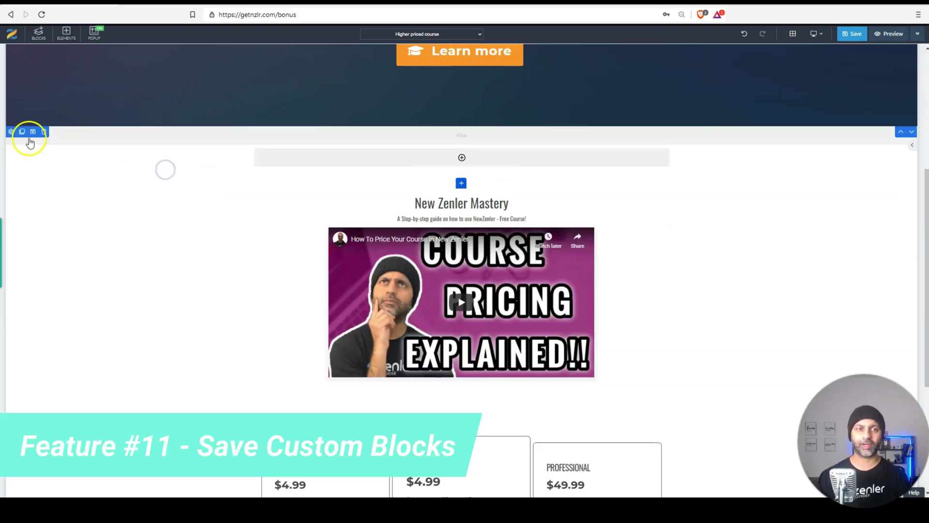
Bring up Save Block As Template for the top hero section and focus its Title field
scroll(296, 177, "down", 3)
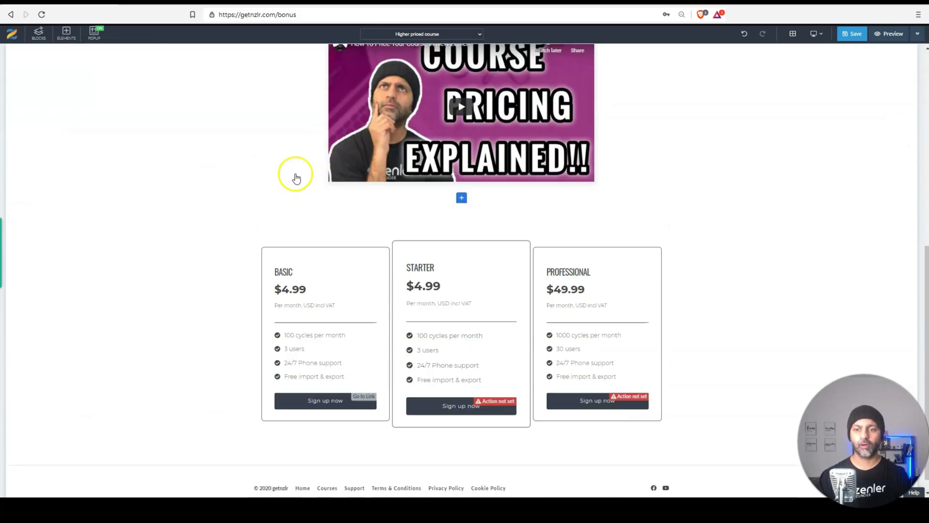
scroll(575, 206, "up", 8)
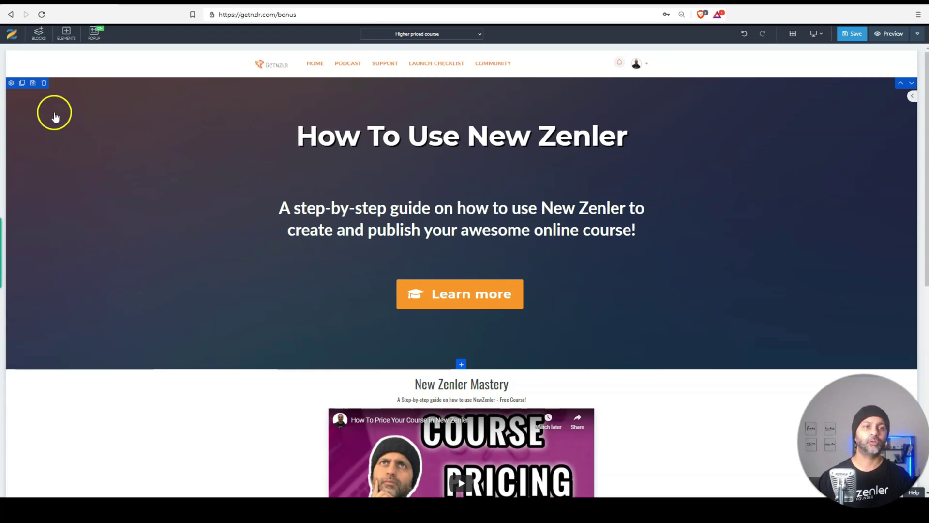
left_click(33, 83)
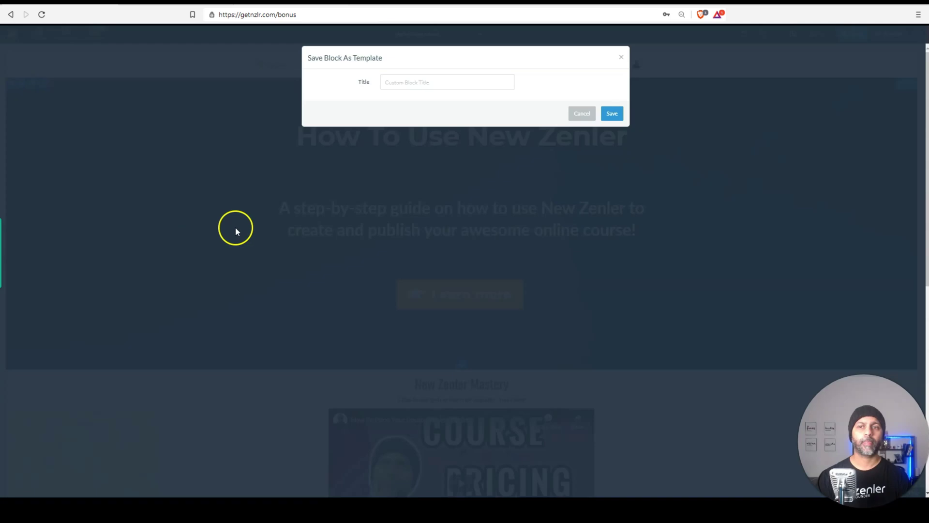
left_click(482, 78)
Stay on the page and save the hero section as a custom block template
key("alt+Left")
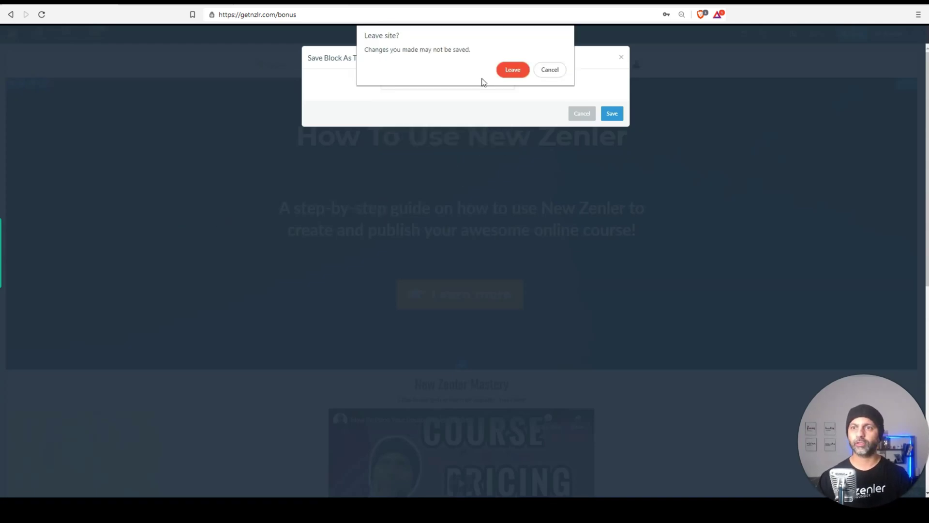
left_click(551, 69)
left_click(611, 113)
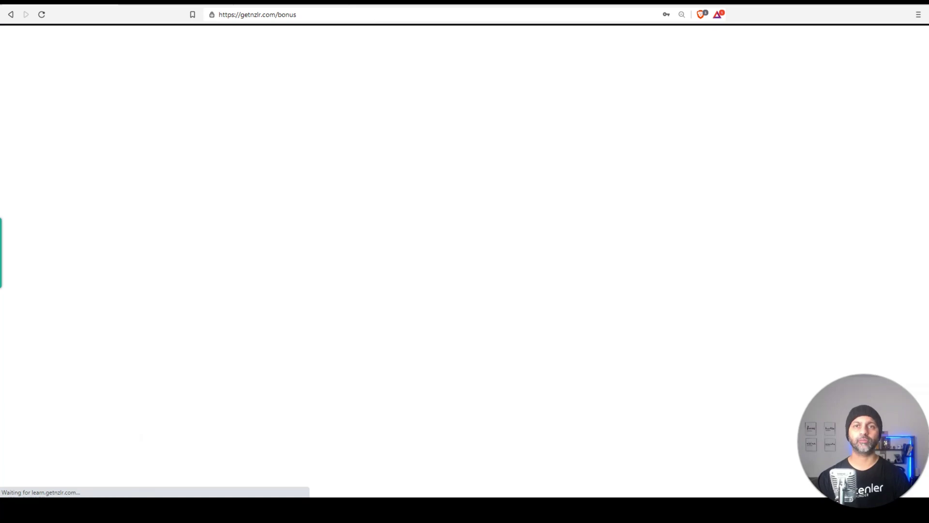
Insert the saved 'How To Use New Zenler' custom block below the scheduling section
scroll(358, 247, "down", 4)
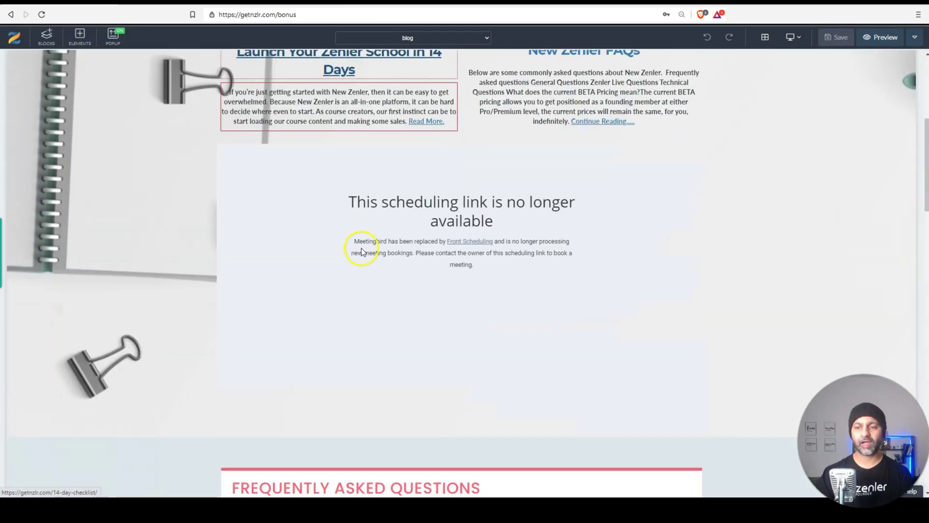
scroll(503, 250, "down", 3)
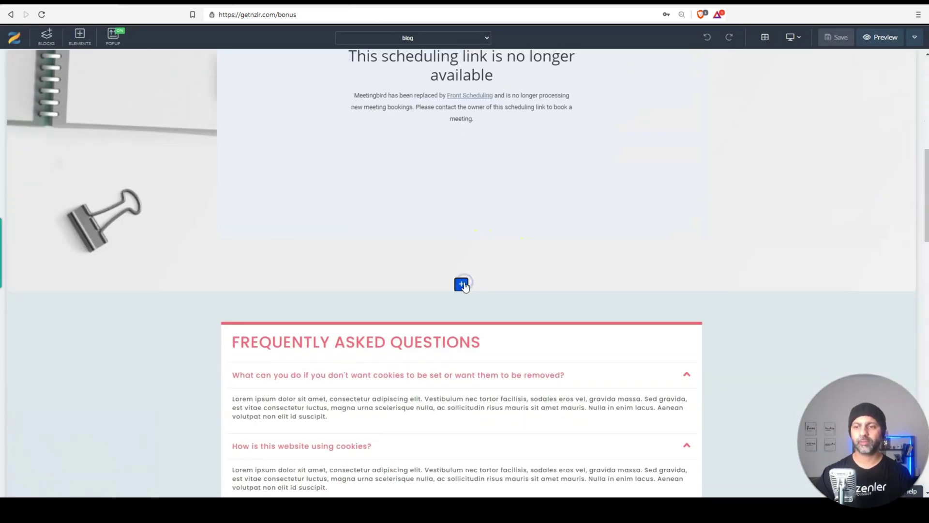
left_click(461, 284)
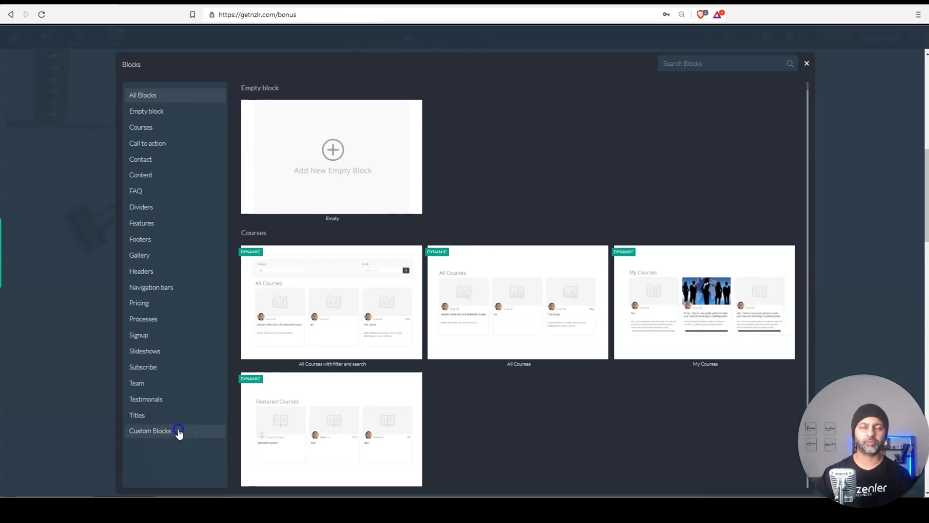
left_click(179, 433)
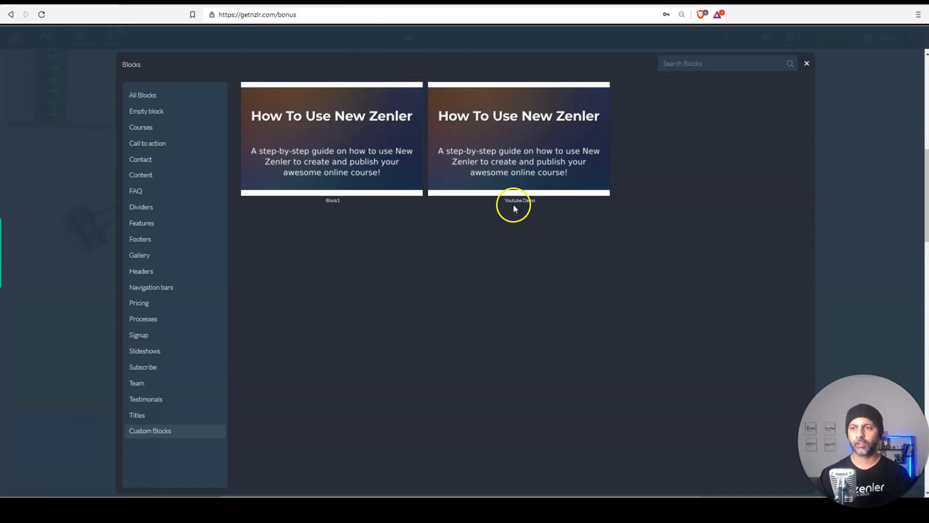
left_click(553, 154)
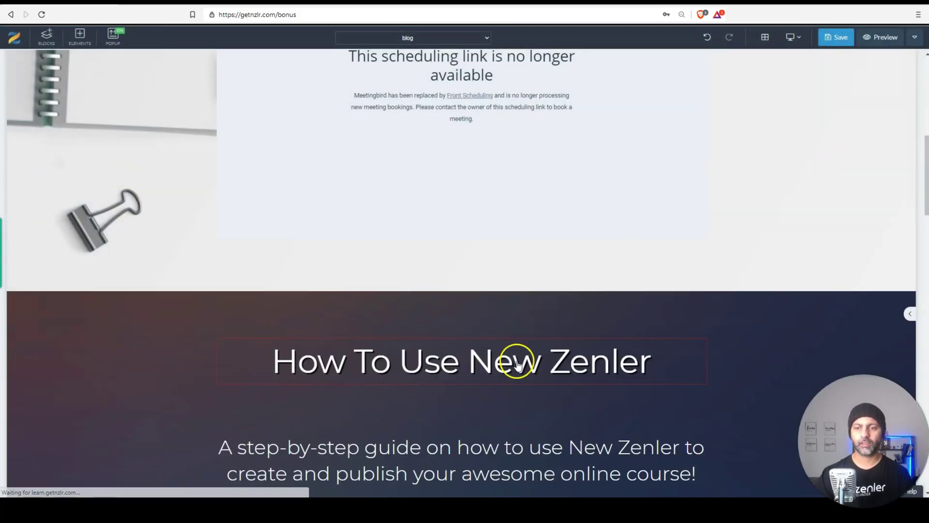
scroll(516, 358, "down", 4)
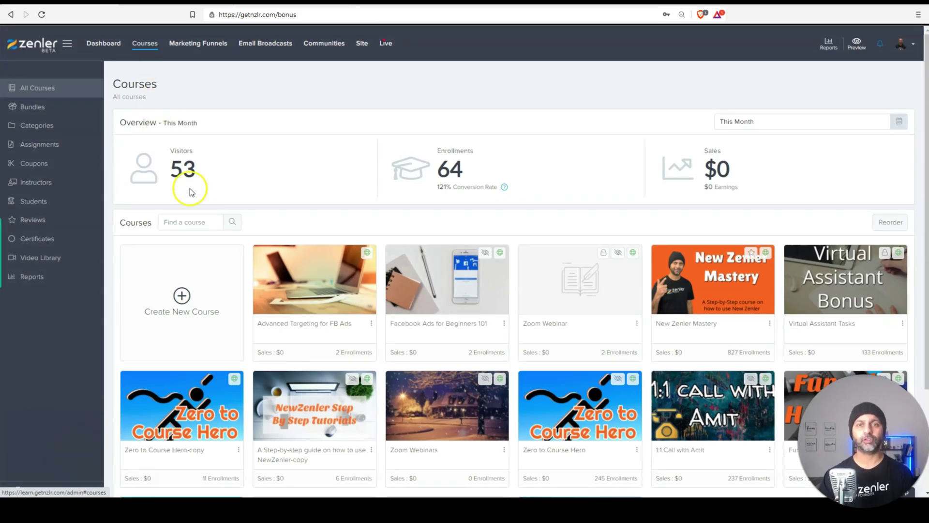
Locate and select the course-build-part1 file name in New Zenler Mastery's 'How to add a video' lesson
left_click(349, 283)
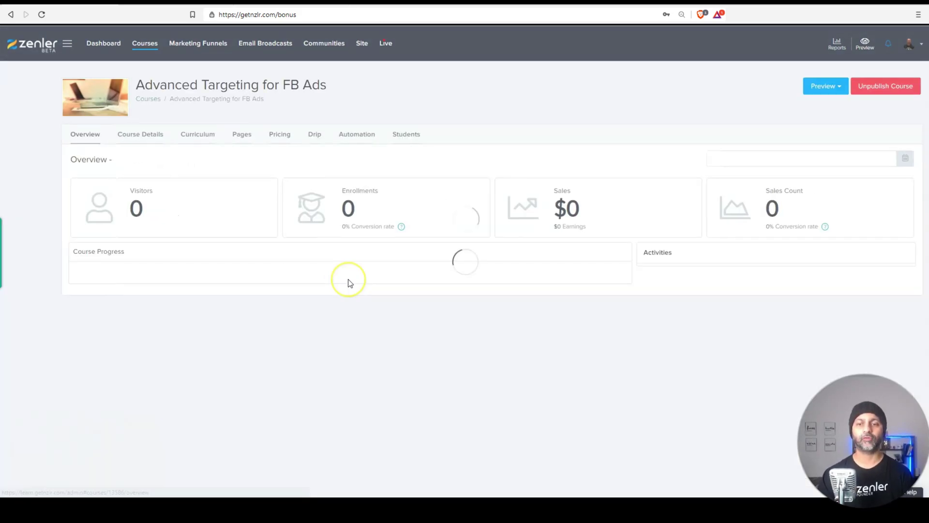
left_click(146, 135)
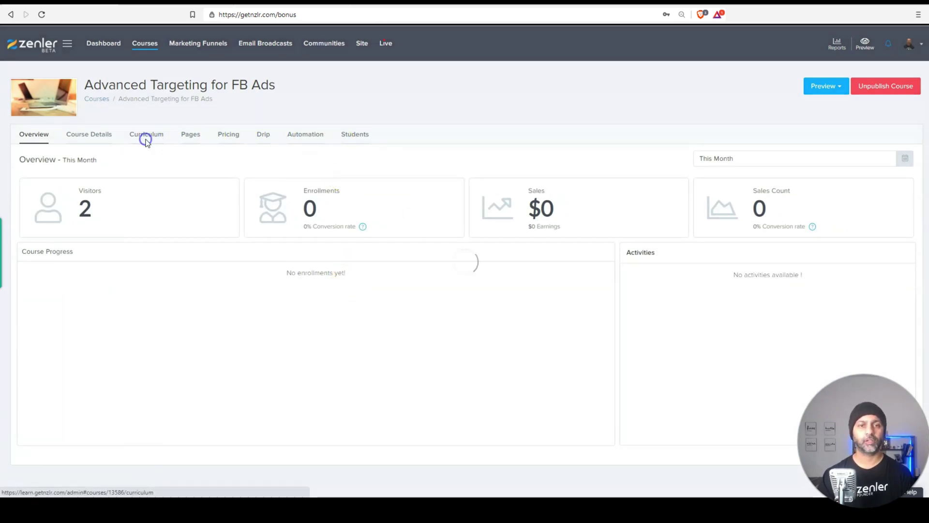
left_click(157, 209)
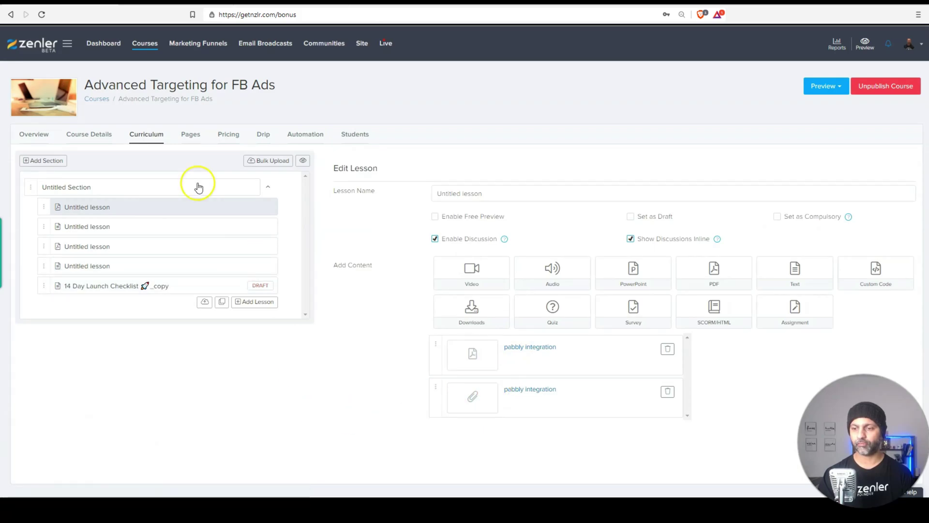
left_click(159, 45)
left_click(699, 300)
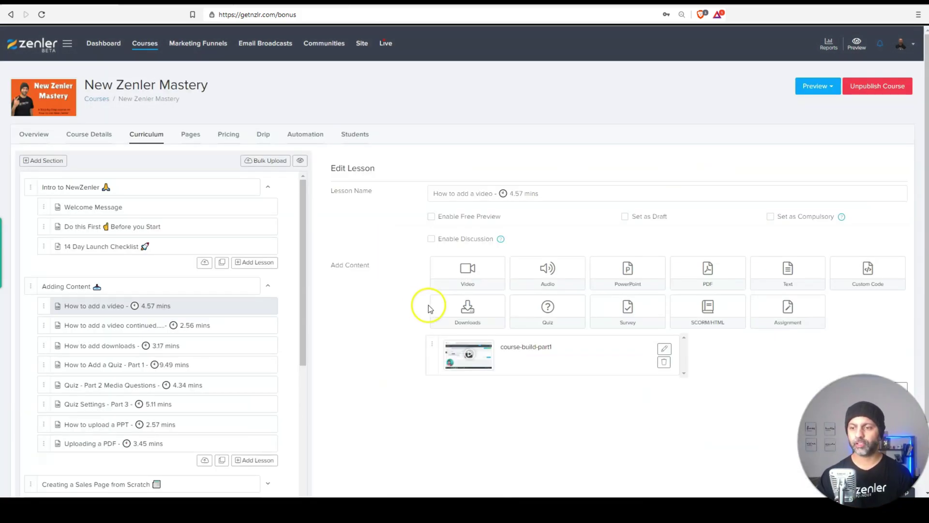
left_click_drag(553, 348, 499, 349)
key("ctrl+c")
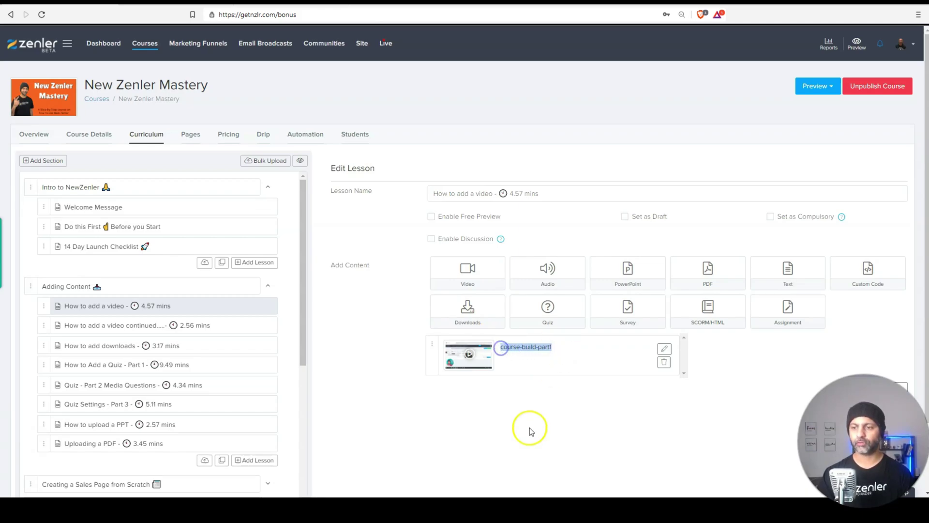
left_click(362, 43)
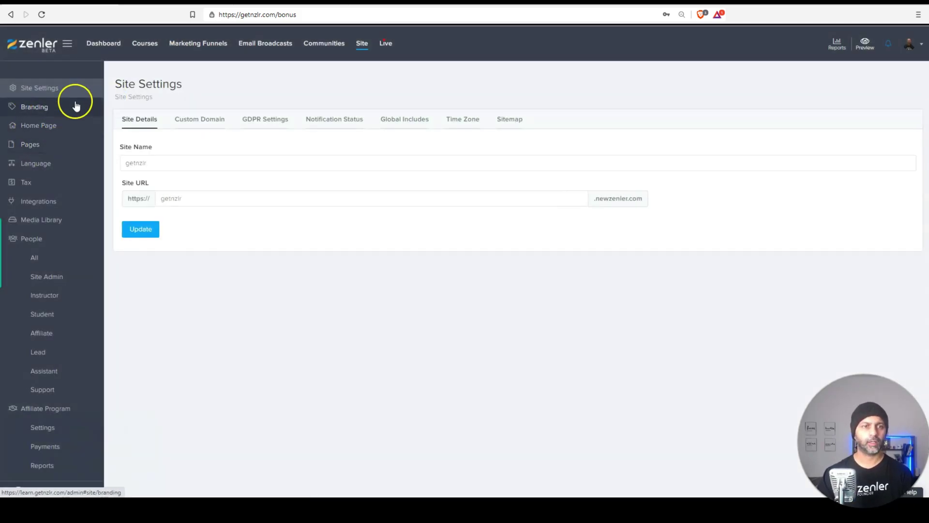
Find course-build-part1.mp4 in the media library and explore its custom thumbnail option without uploading
left_click(57, 221)
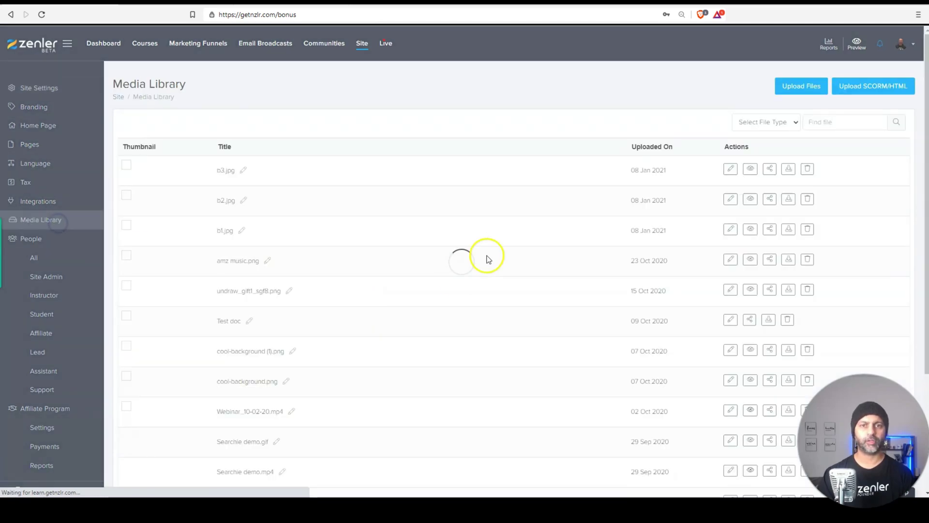
left_click(833, 121)
key("ctrl+v")
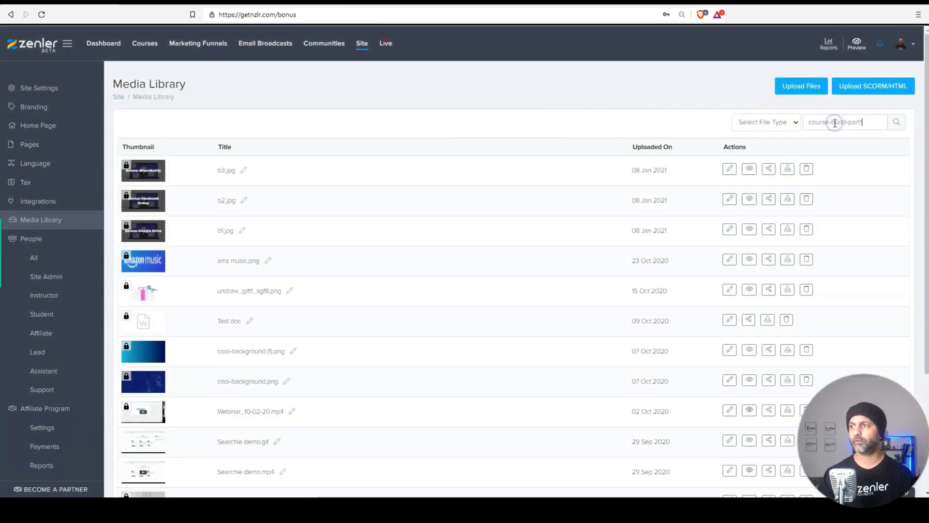
left_click(644, 169)
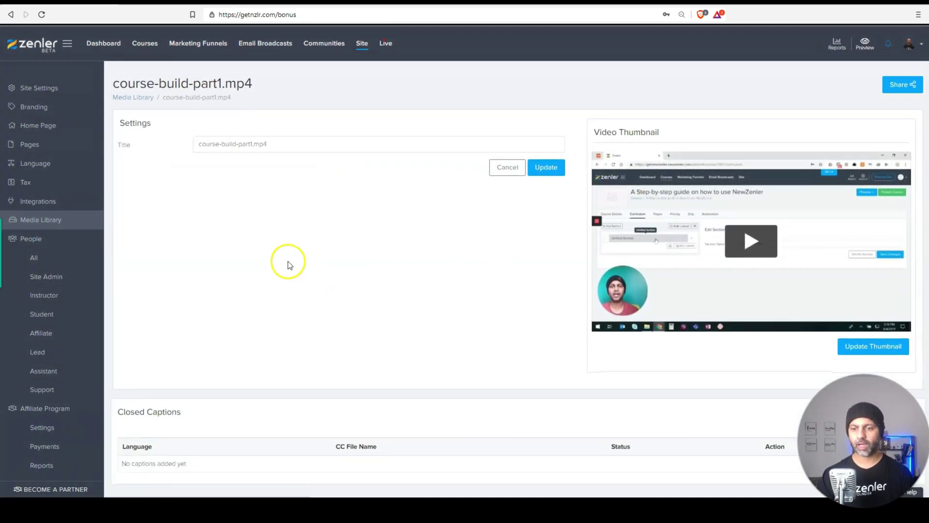
left_click(877, 348)
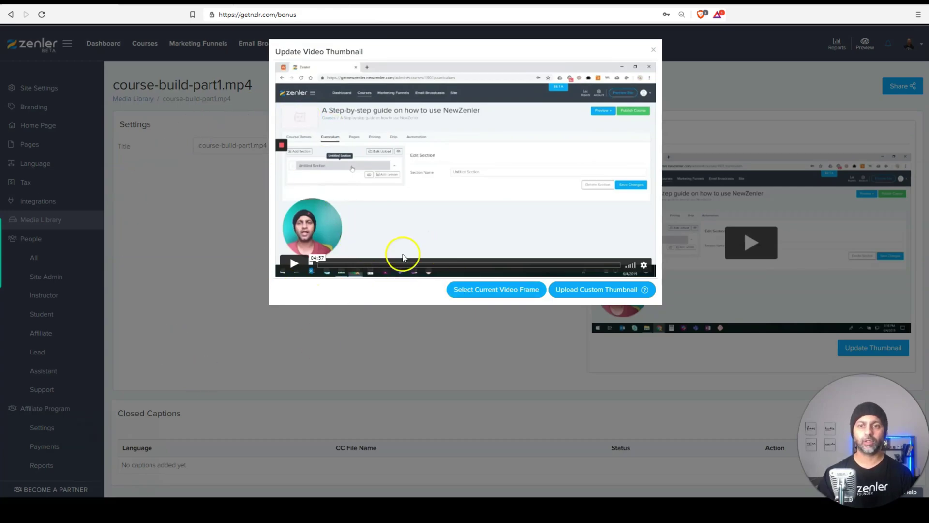
left_click(613, 286)
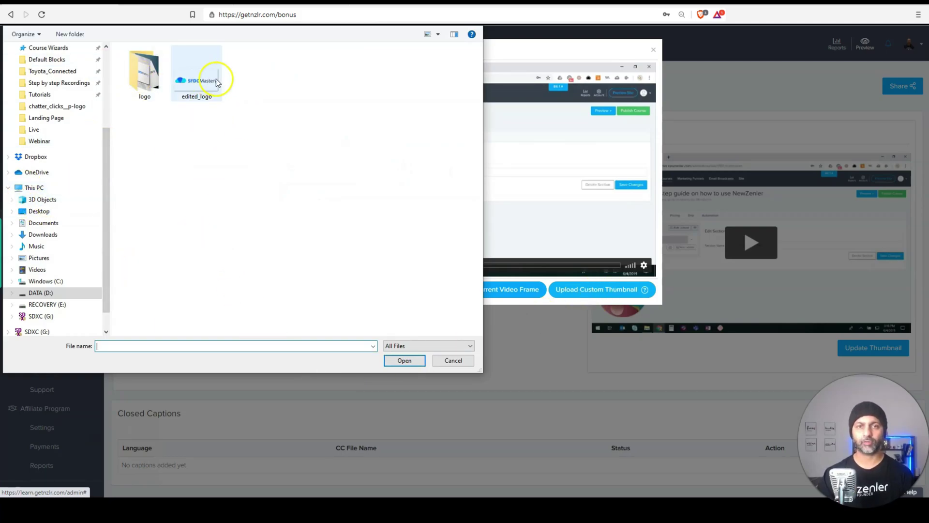
left_click(458, 365)
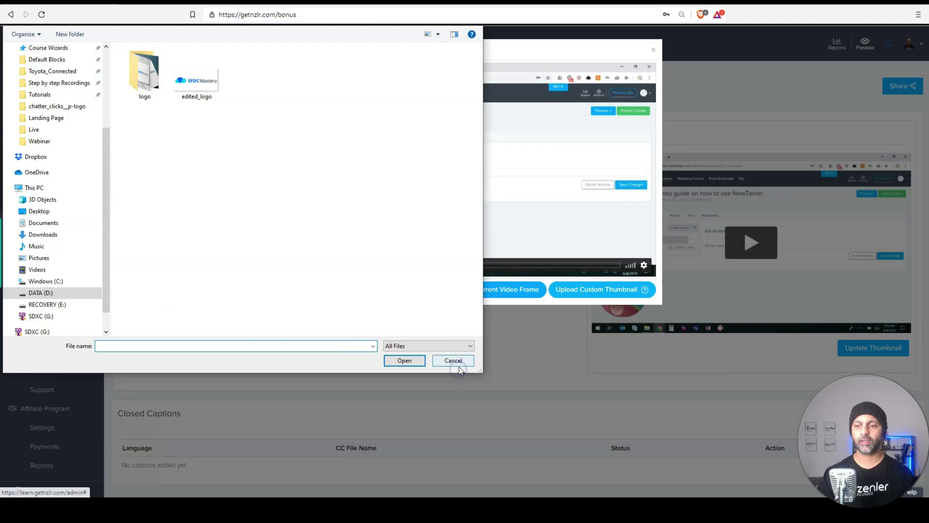
mouse_move(647, 291)
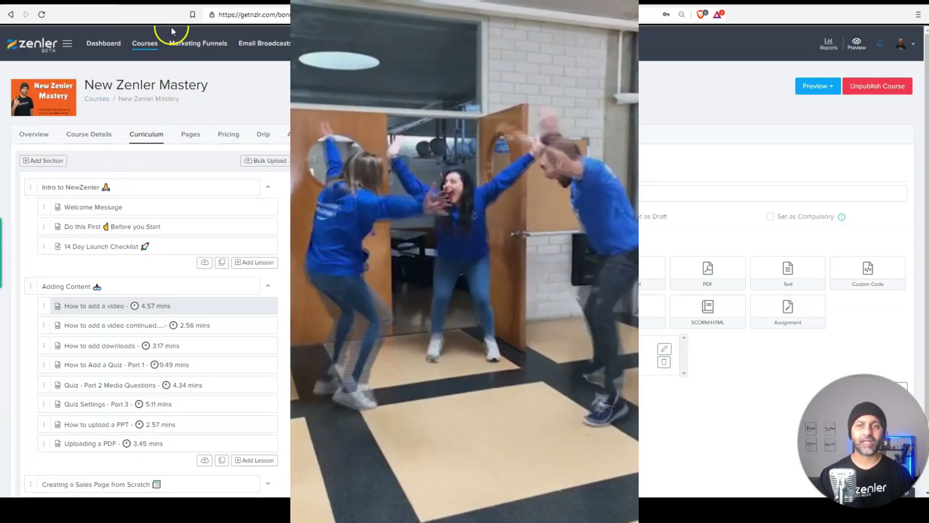
Look over the Assignments overview, then open the New Zenler Mastery course curriculum
left_click(145, 43)
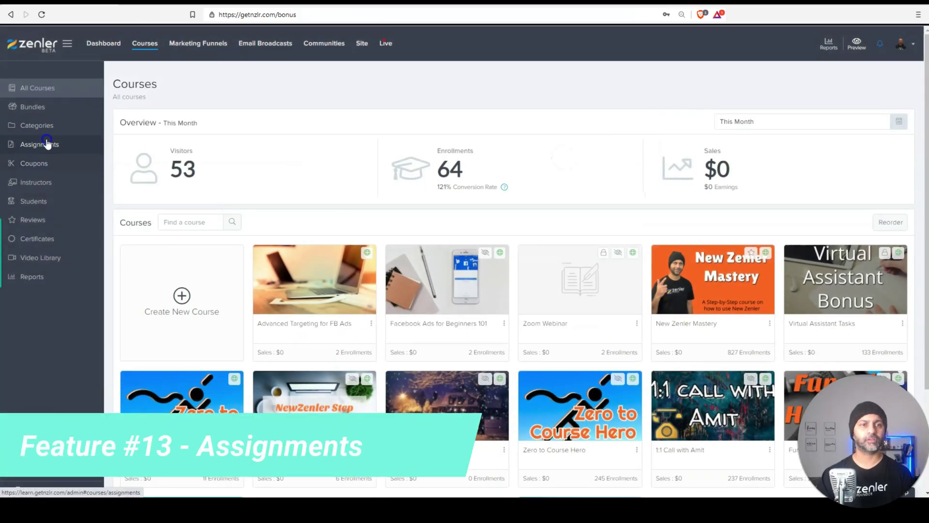
left_click(46, 143)
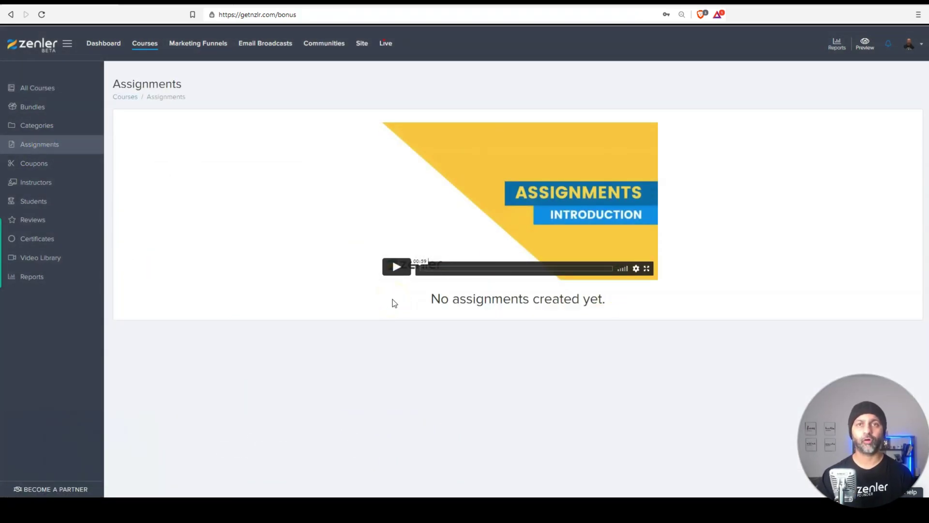
left_click(65, 89)
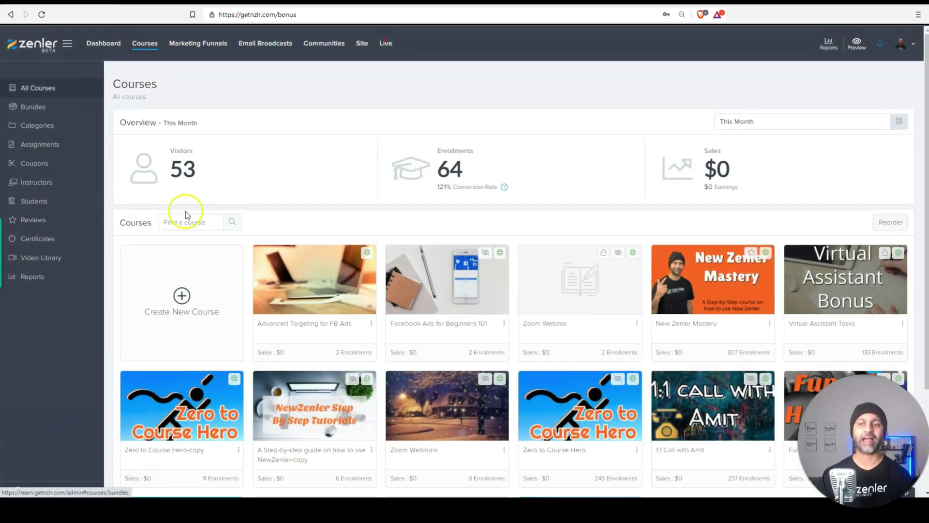
left_click(707, 293)
left_click(145, 137)
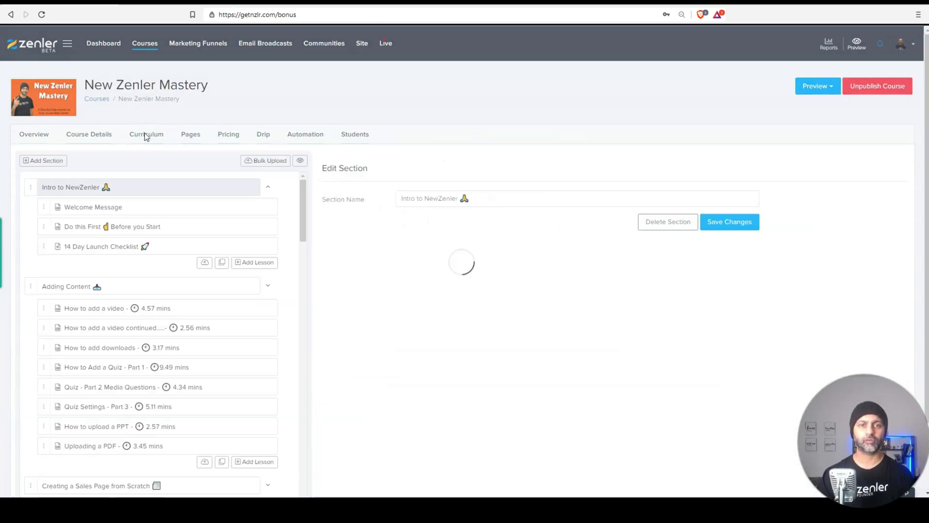
Add and save a lesson 'Testing the assignment feature' under Intro to NewZenler, choosing Assignment
left_click(270, 263)
left_click(504, 127)
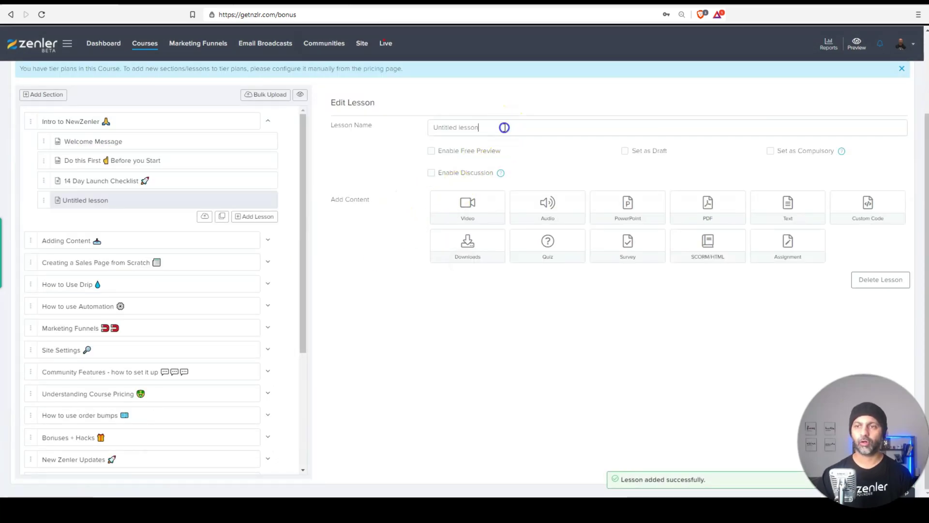
type("Testing the assignment feature")
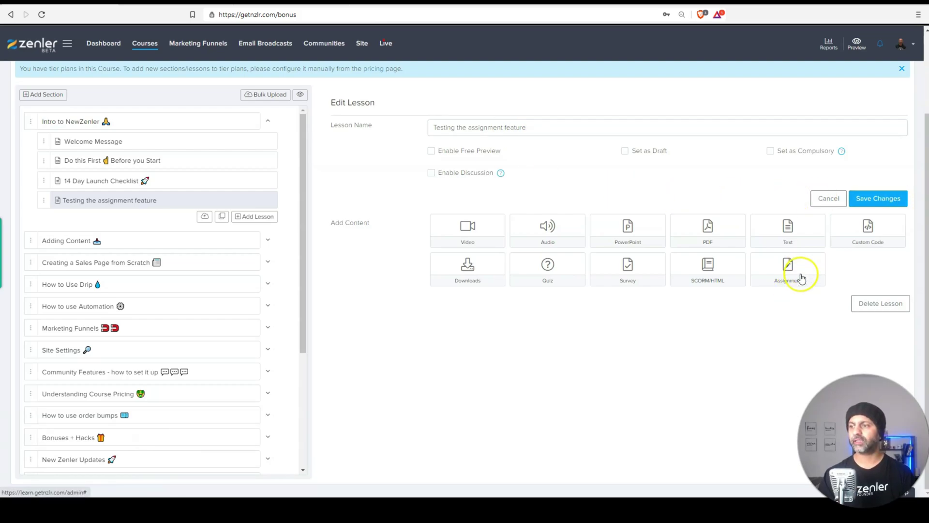
left_click(879, 199)
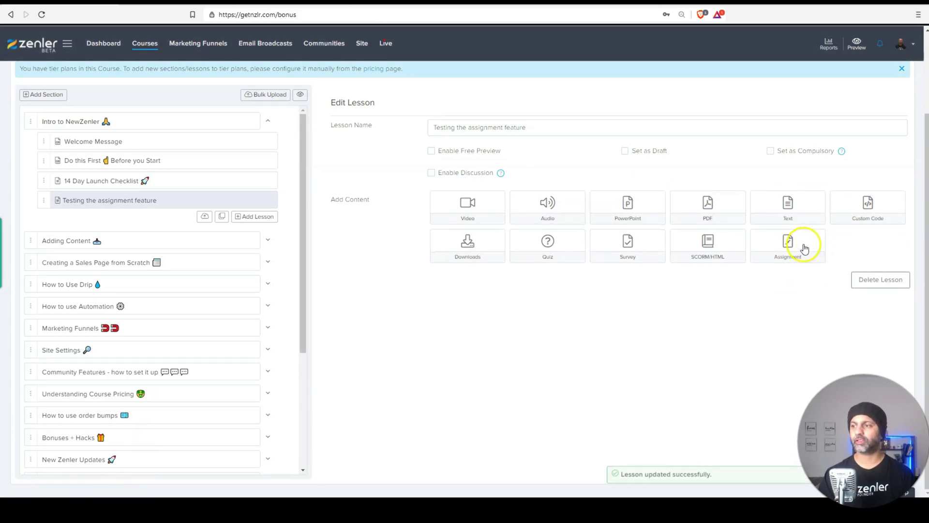
left_click(799, 244)
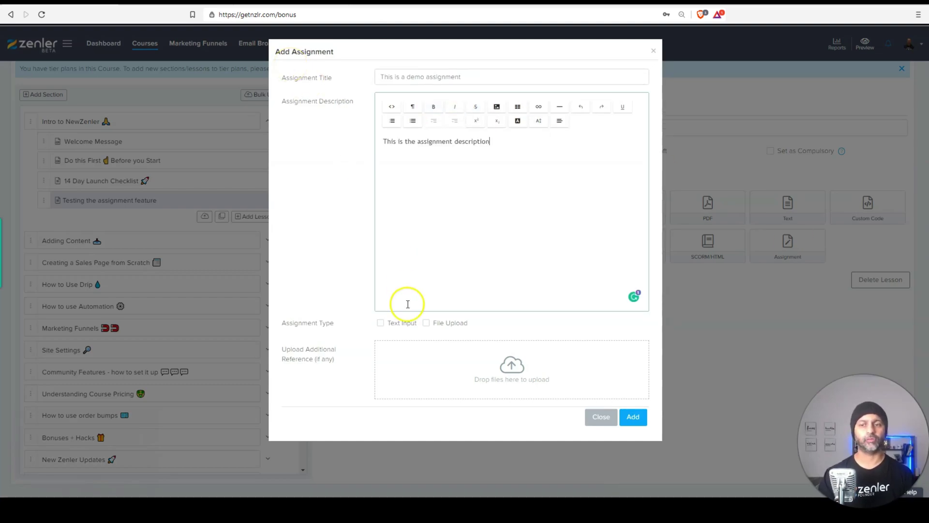
Allow students to submit the demo assignment as both a file and text
left_click(427, 322)
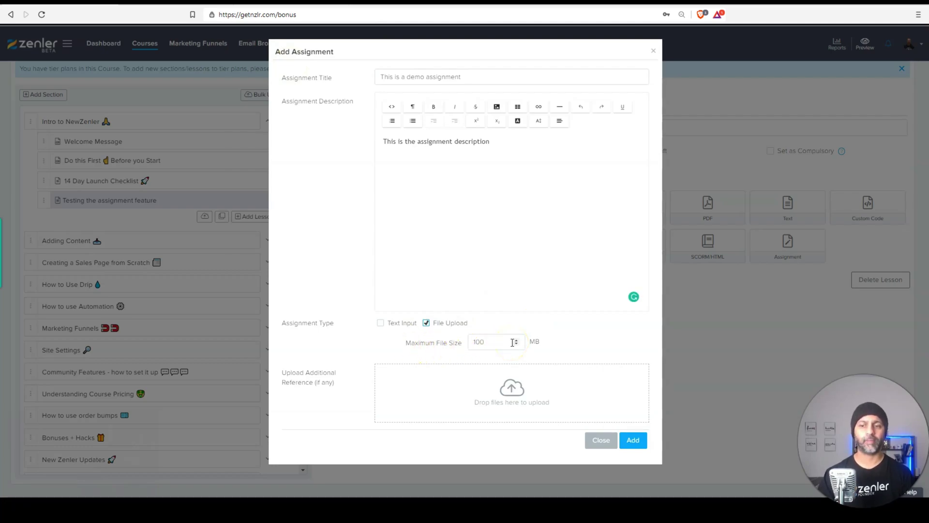
left_click(510, 346)
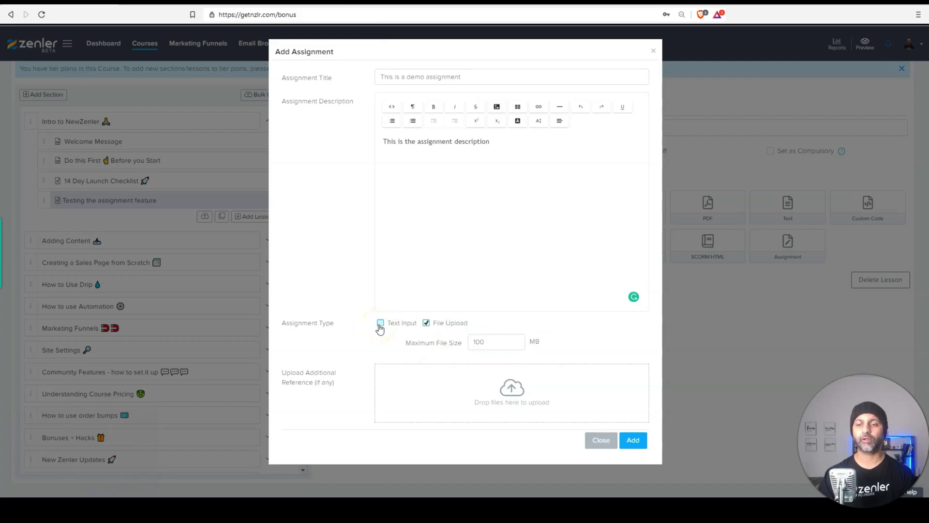
left_click(383, 358)
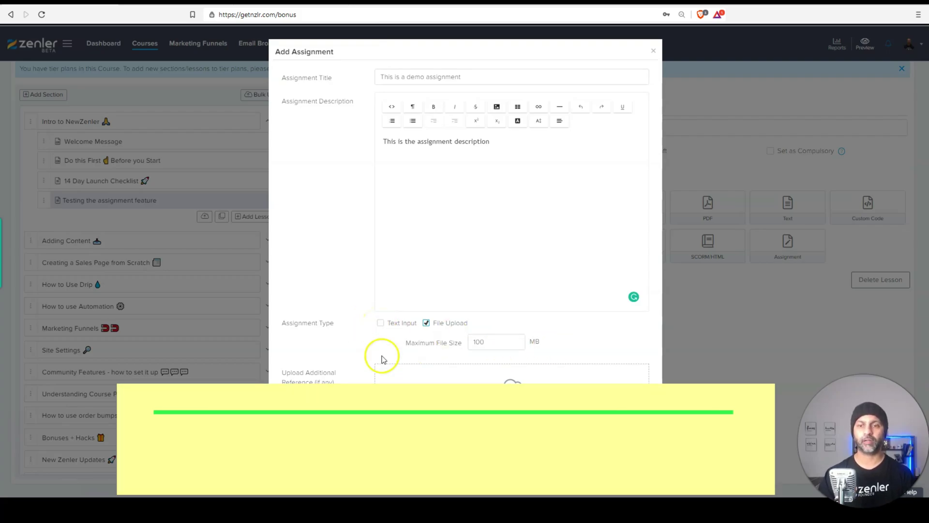
left_click(381, 324)
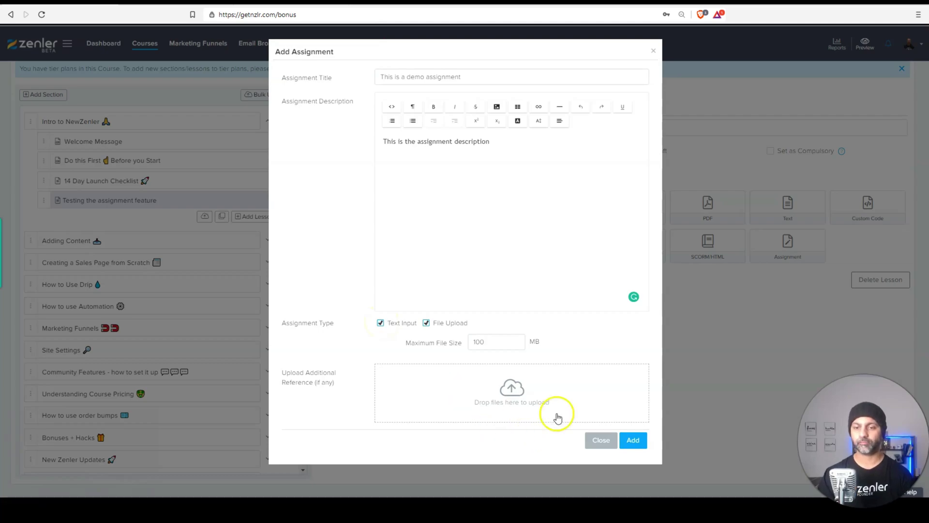
Upload edited_logo as the reference file and add the assignment to the lesson
left_click(526, 395)
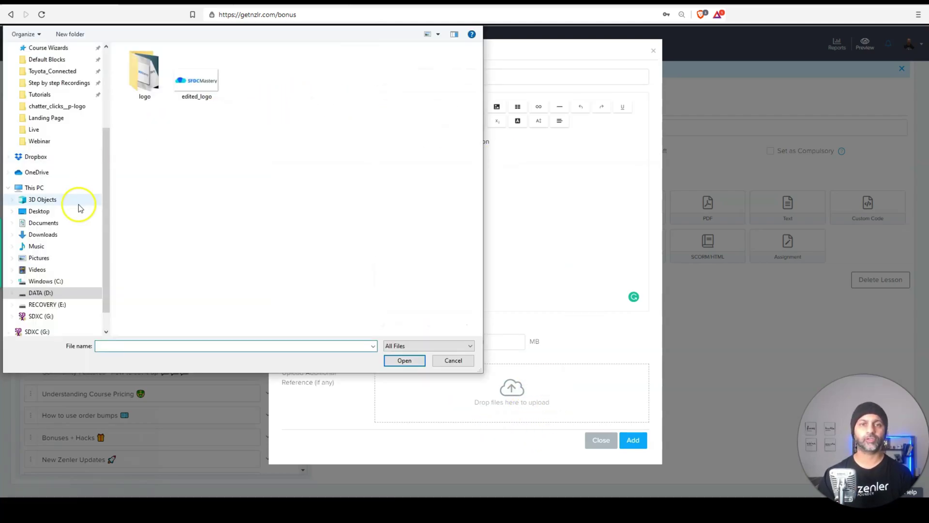
left_click(197, 85)
left_click(408, 359)
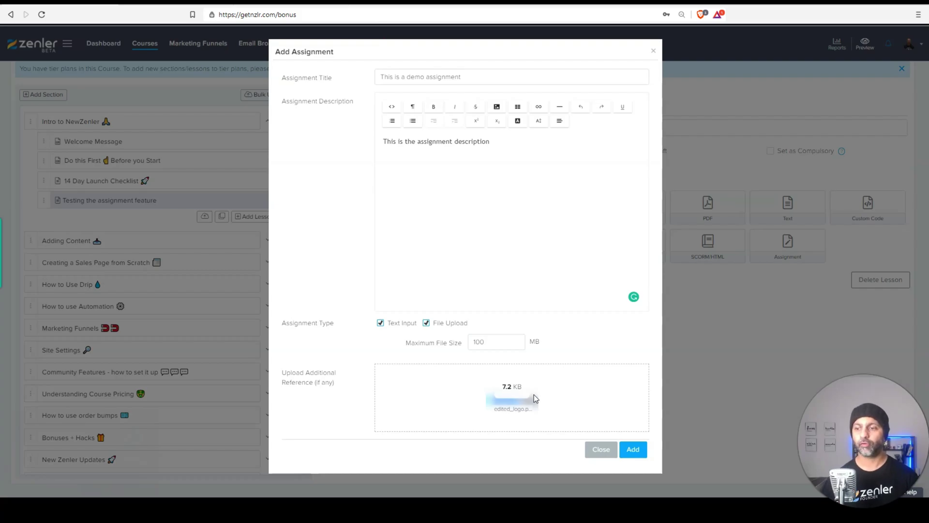
left_click(632, 449)
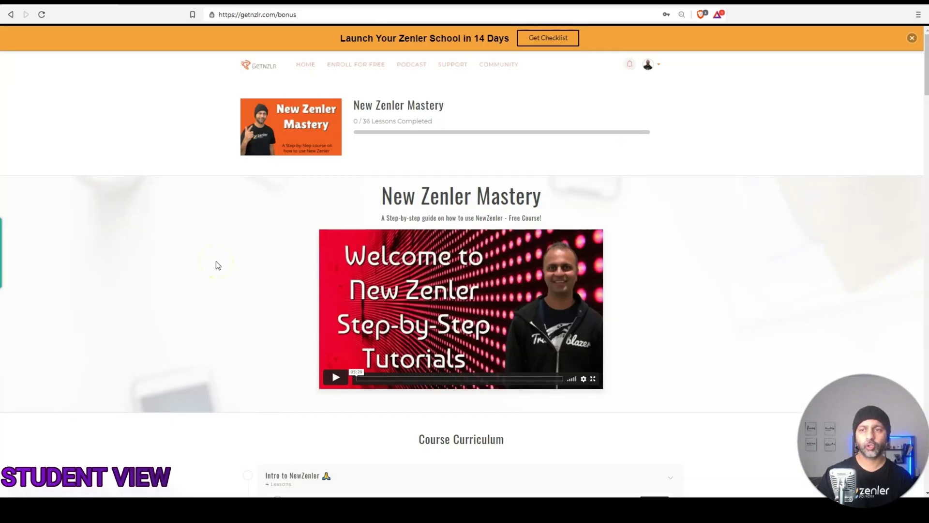
As the student, start the Testing the assignment feature lesson and preview the edited-logo.png reference
scroll(217, 263, "down", 5)
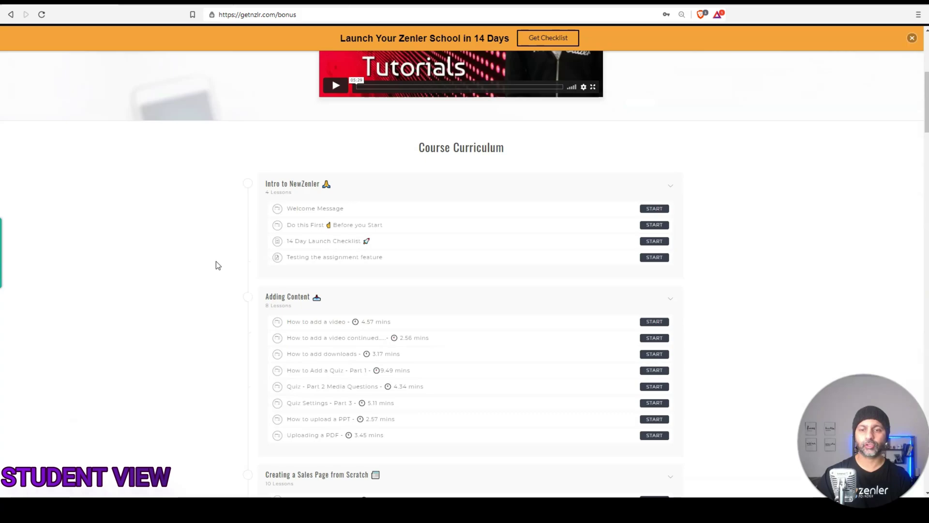
left_click_drag(287, 257, 405, 259)
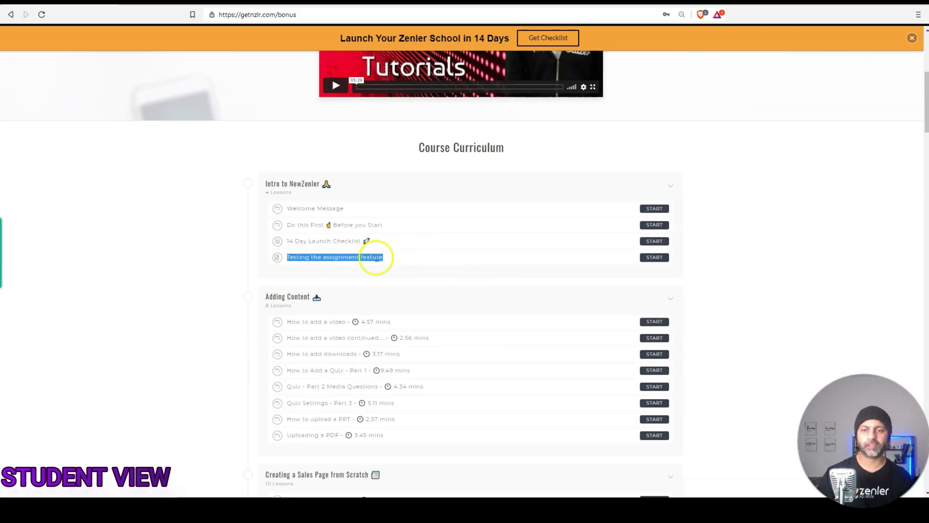
left_click(643, 256)
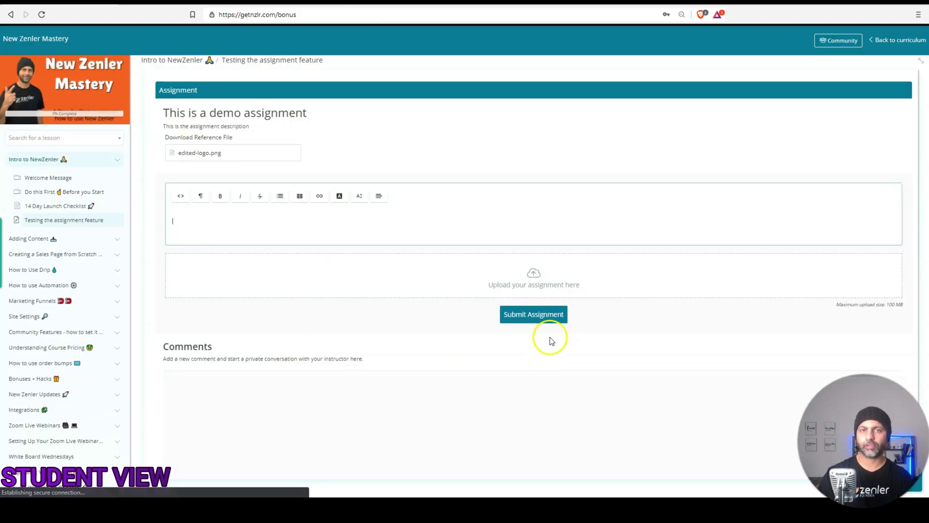
left_click(187, 224)
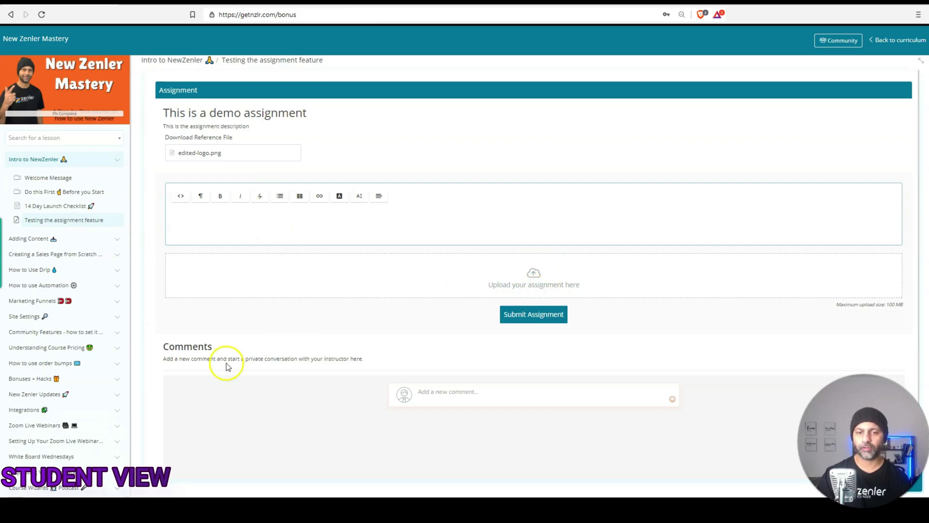
scroll(226, 360, "down", 1)
scroll(224, 356, "up", 1)
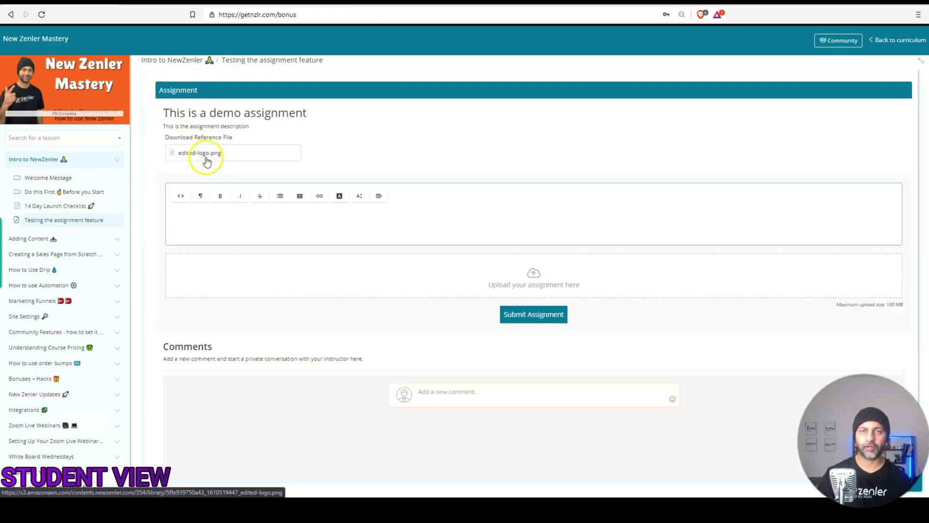
left_click(212, 154)
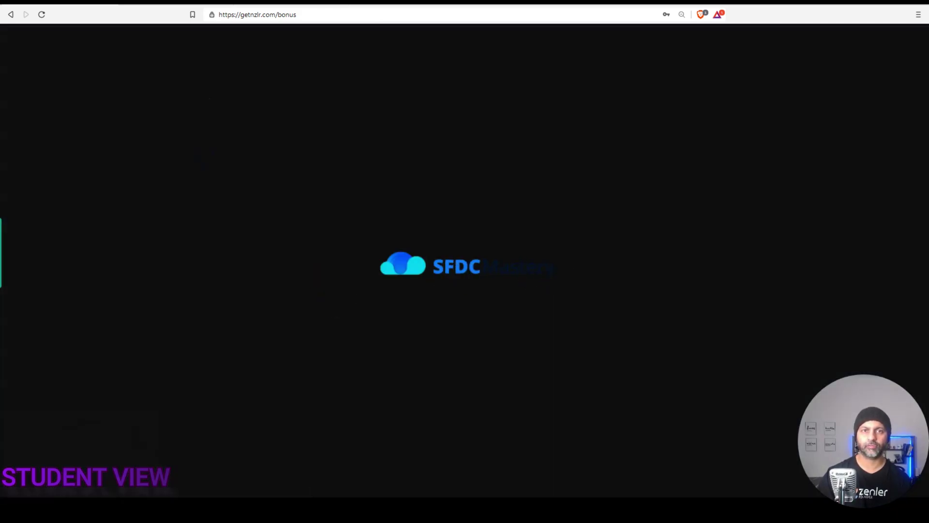
key("Escape")
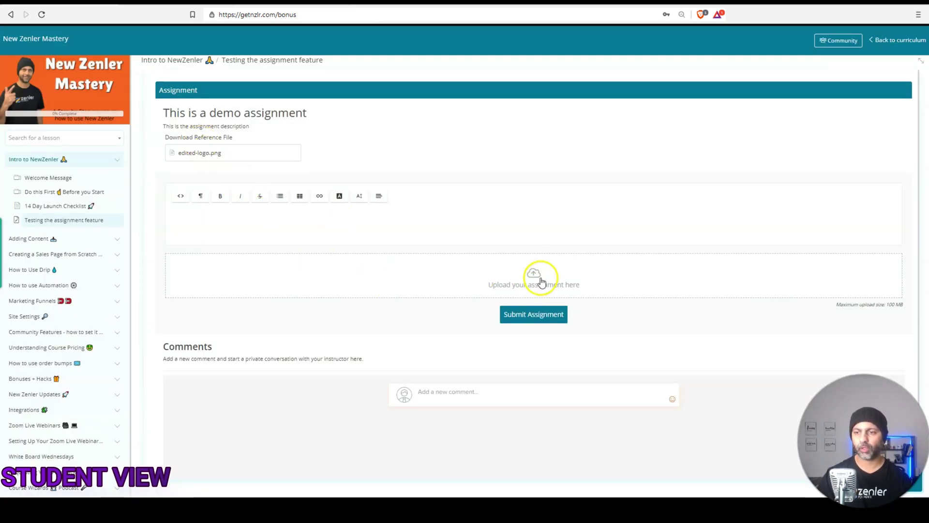
Write the answer 'This is a test submitting to a student' and attach a 0.7 MB file
left_click(371, 228)
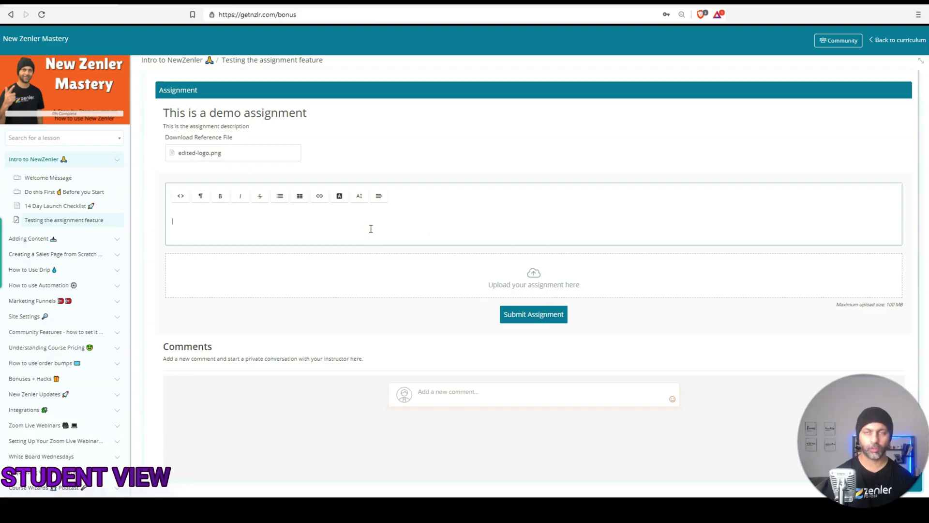
type("This is a test submitting to a student")
left_click(521, 269)
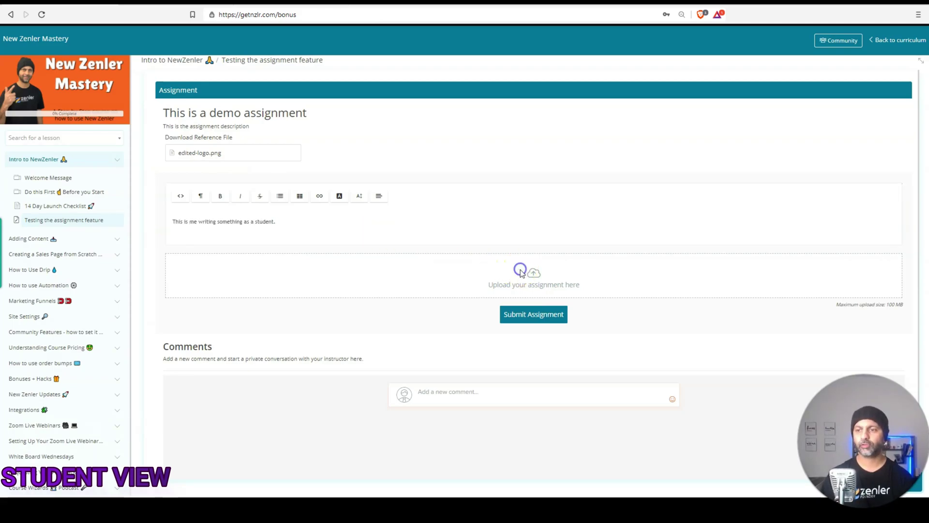
double_click(144, 72)
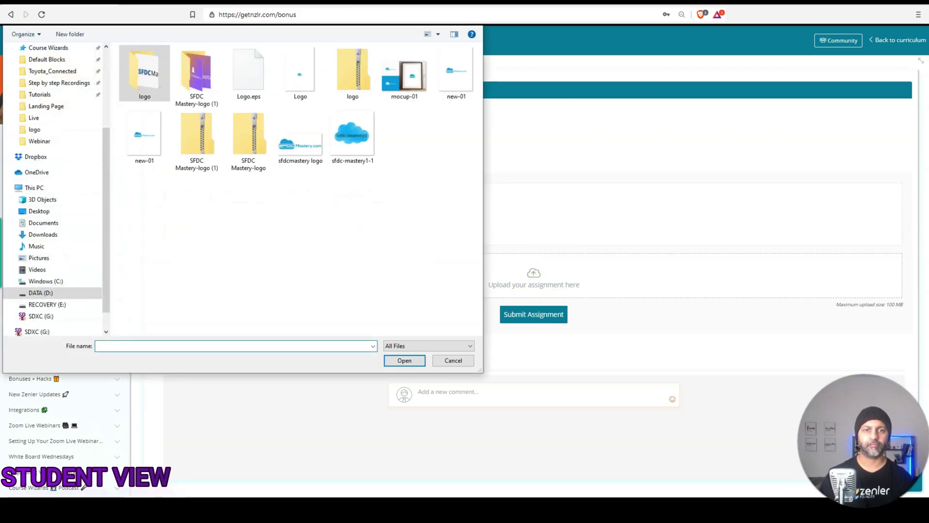
double_click(145, 72)
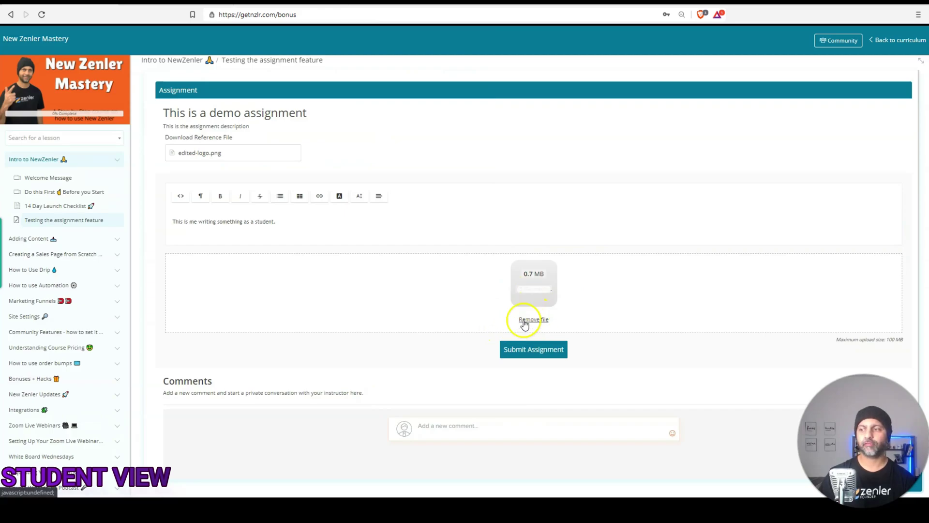
left_click(597, 296)
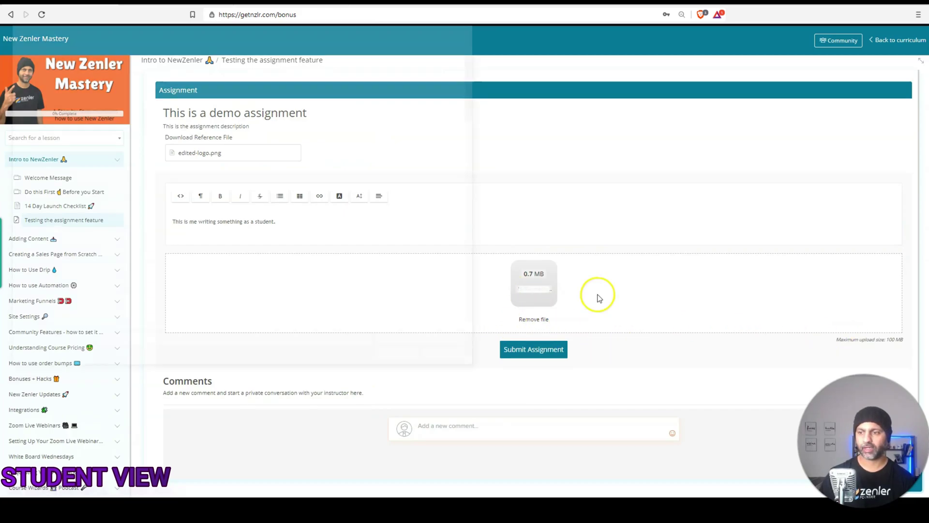
left_click(452, 360)
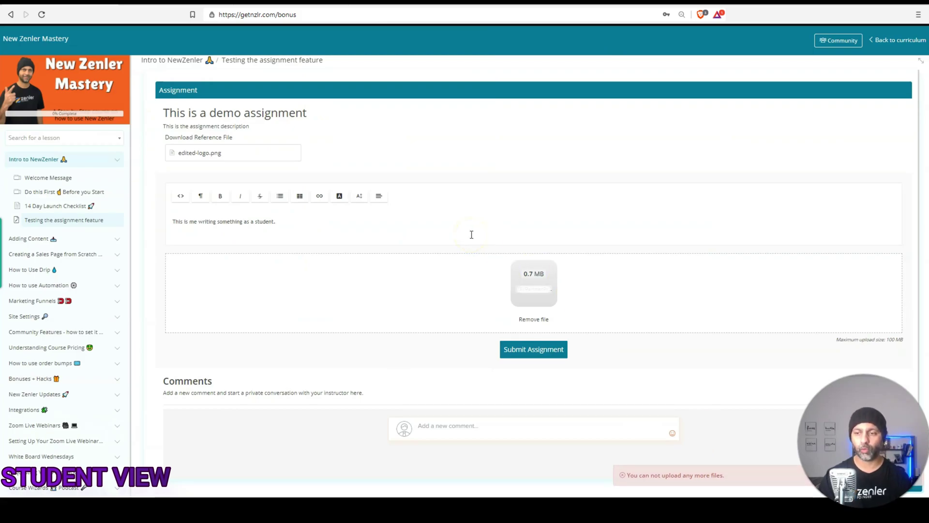
Set the answer sentence to 18px font size and submit the assignment
left_click_drag(278, 221, 126, 209)
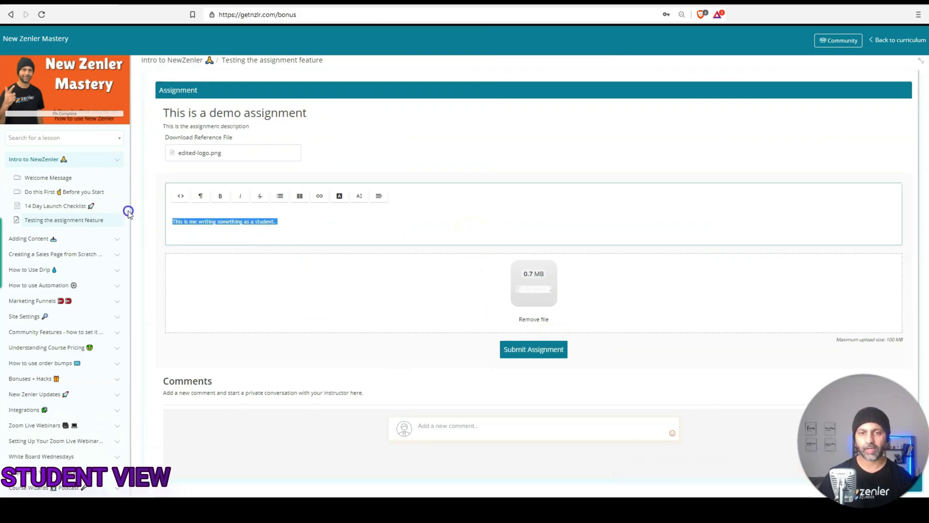
left_click(359, 195)
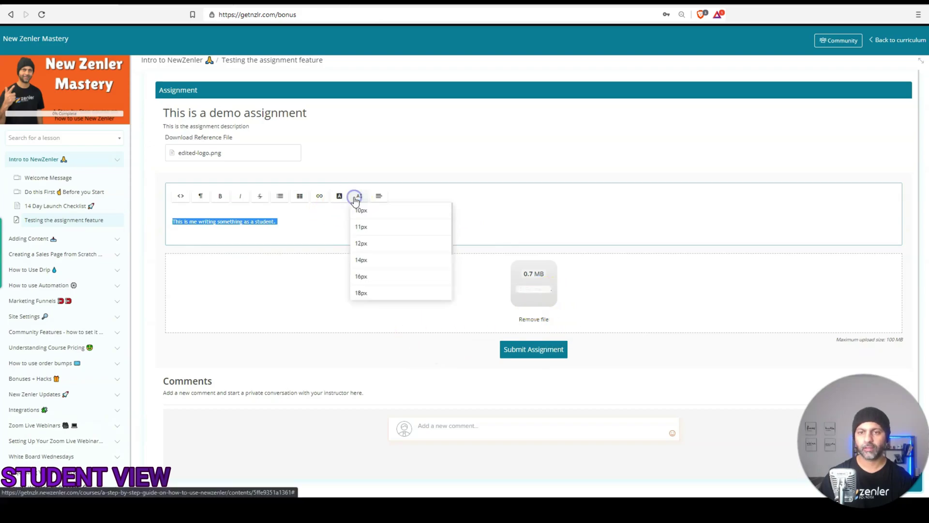
left_click(368, 293)
left_click(321, 225)
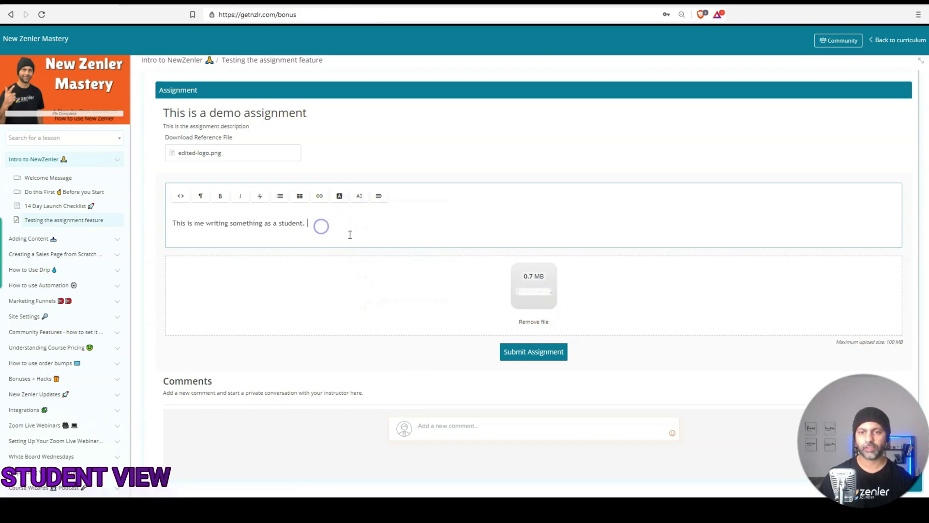
left_click(520, 362)
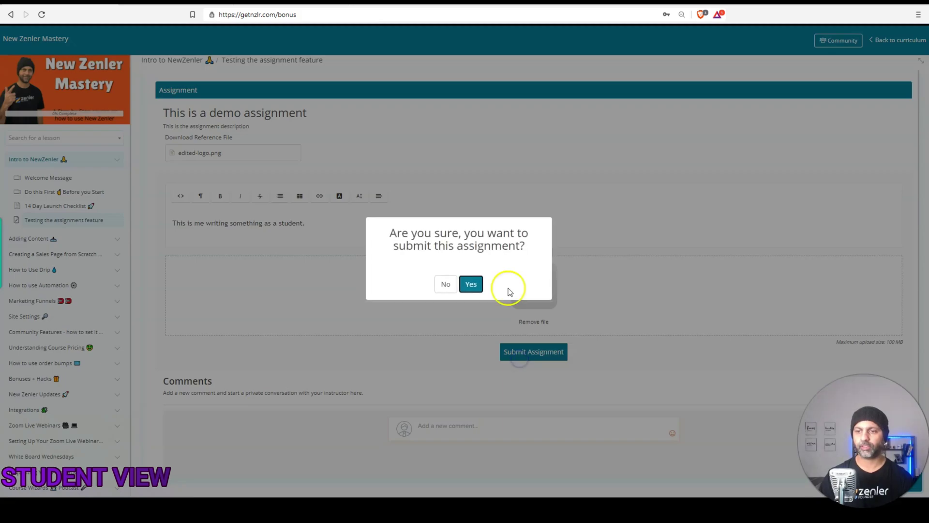
Confirm the submission and open its notification on the admin side
left_click(472, 284)
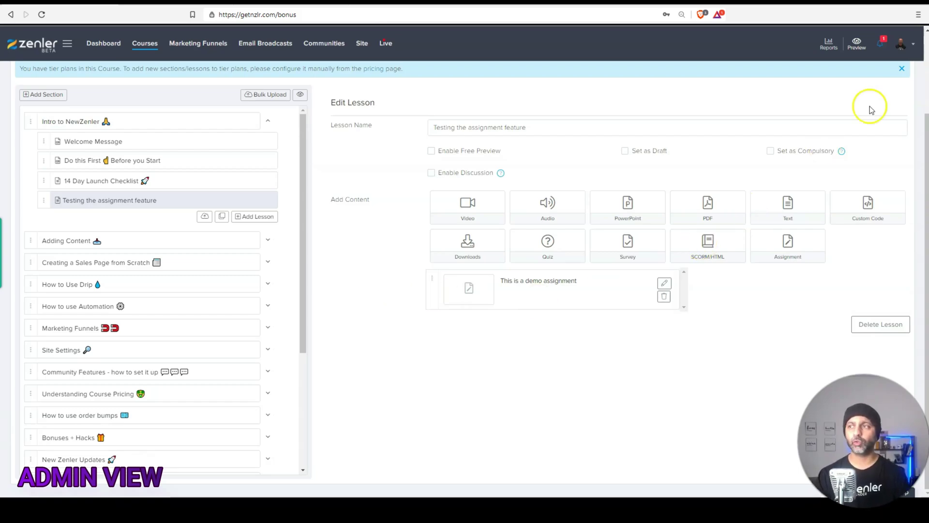
left_click(883, 47)
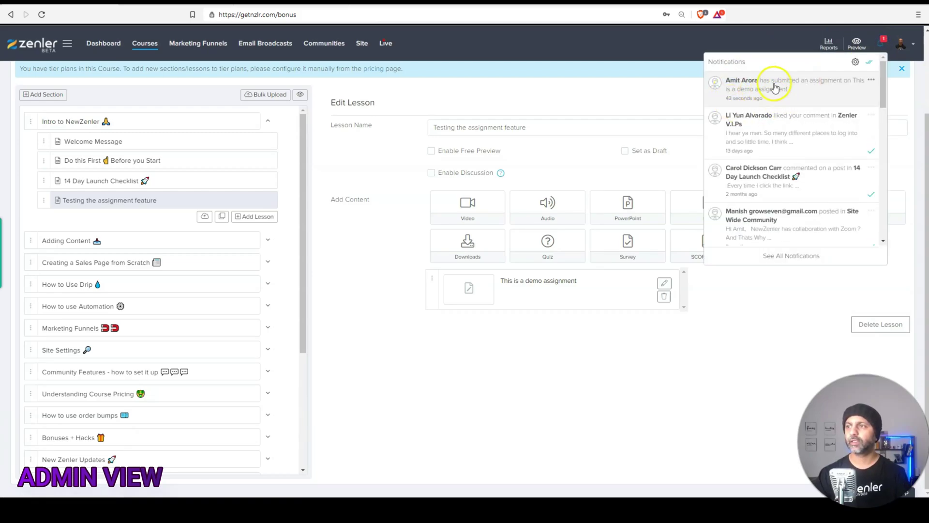
left_click(810, 90)
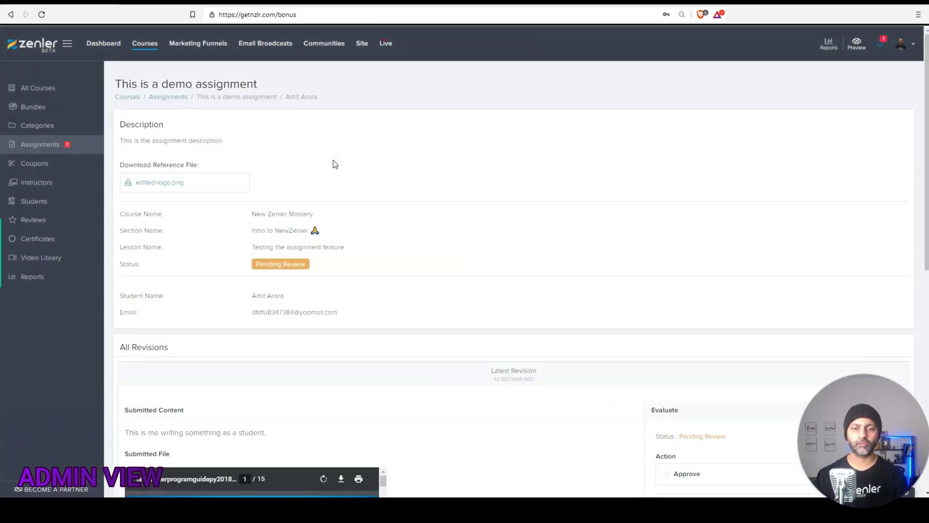
Review the pending submission's text answer, student details and 15-page PDF
scroll(333, 160, "down", 5)
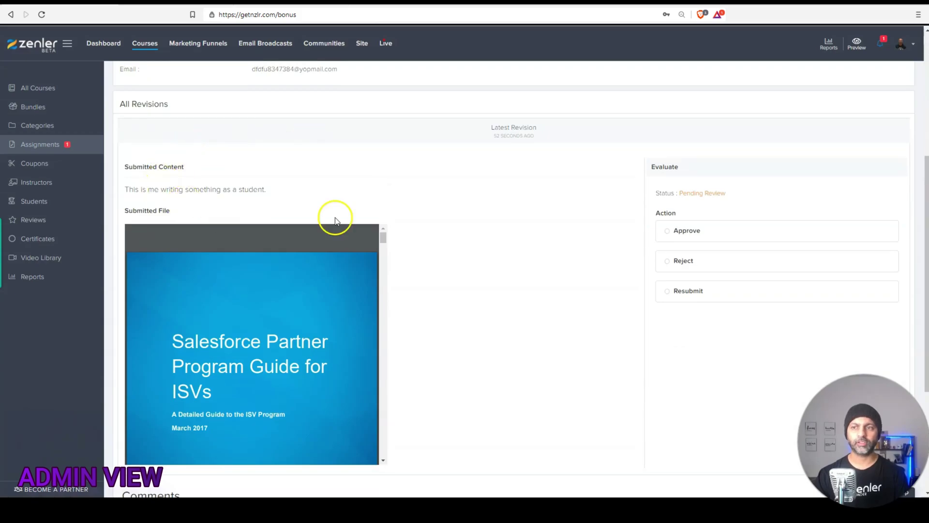
scroll(358, 209, "down", 3)
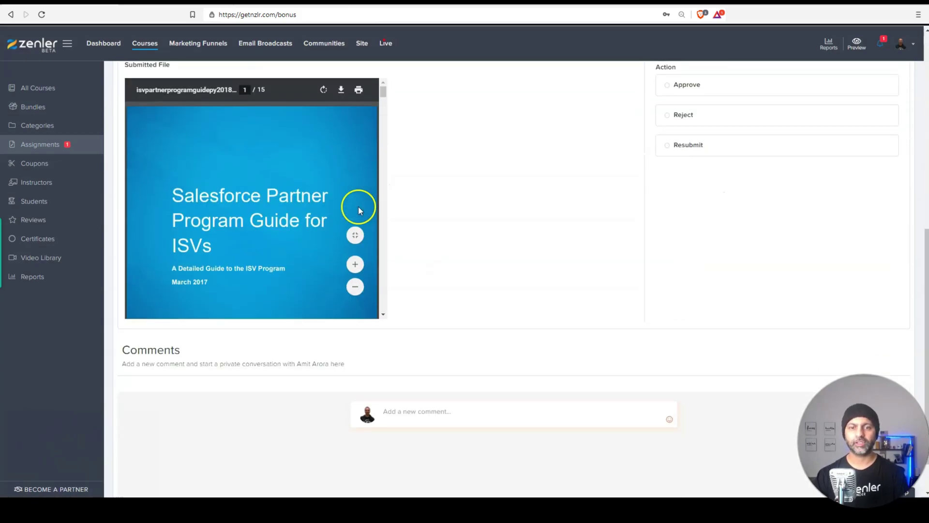
scroll(216, 247, "up", 2)
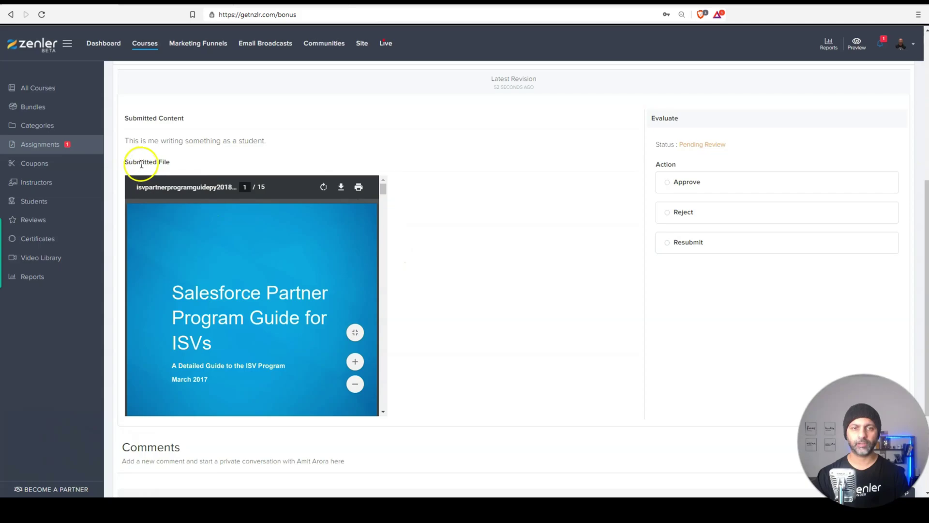
left_click_drag(120, 165, 118, 116)
left_click(317, 151)
scroll(332, 183, "up", 4)
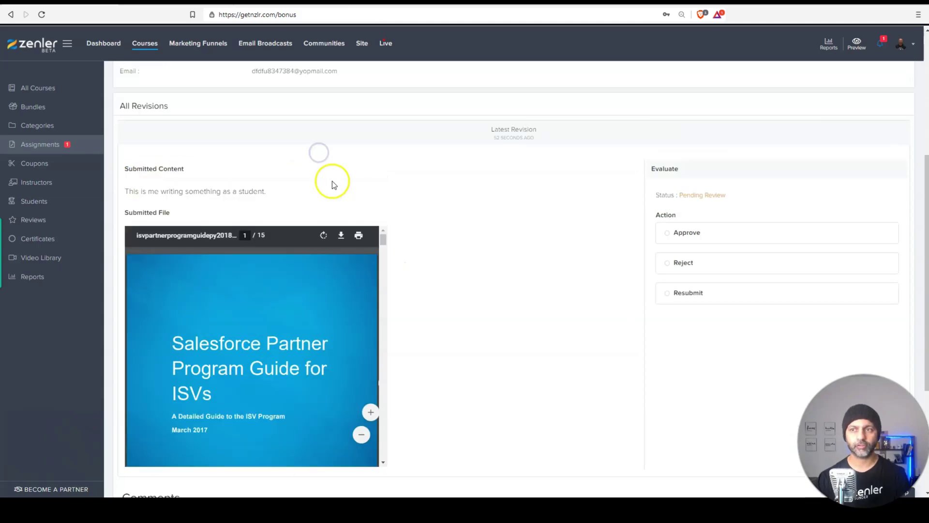
scroll(363, 314, "up", 1)
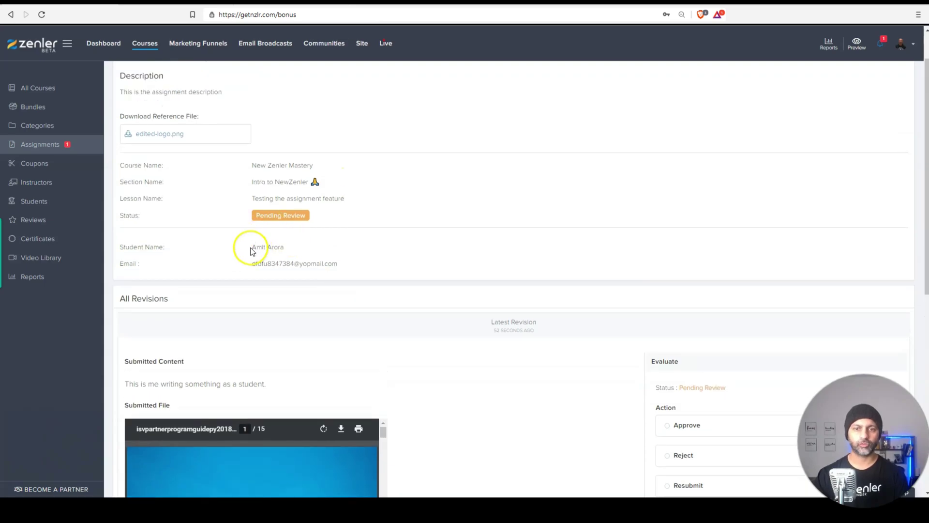
left_click_drag(251, 247, 376, 267)
left_click(377, 266)
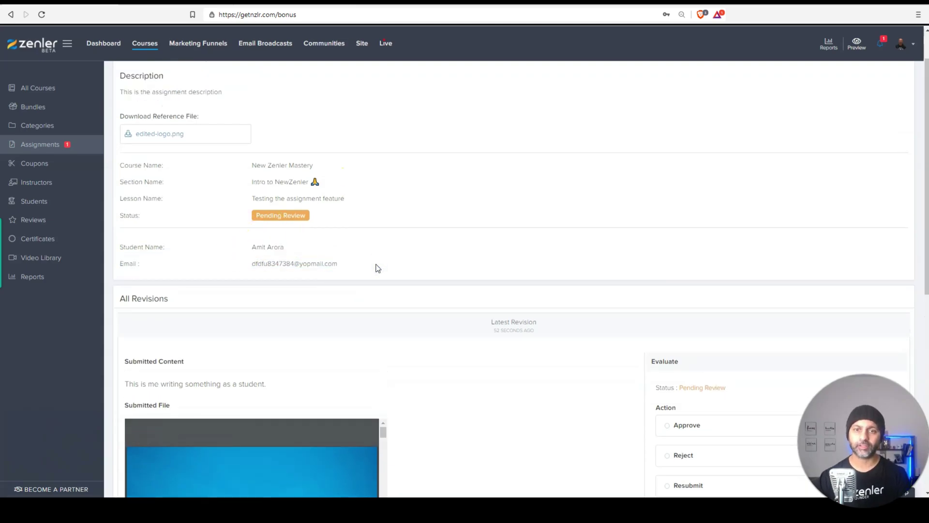
scroll(377, 268, "up", 1)
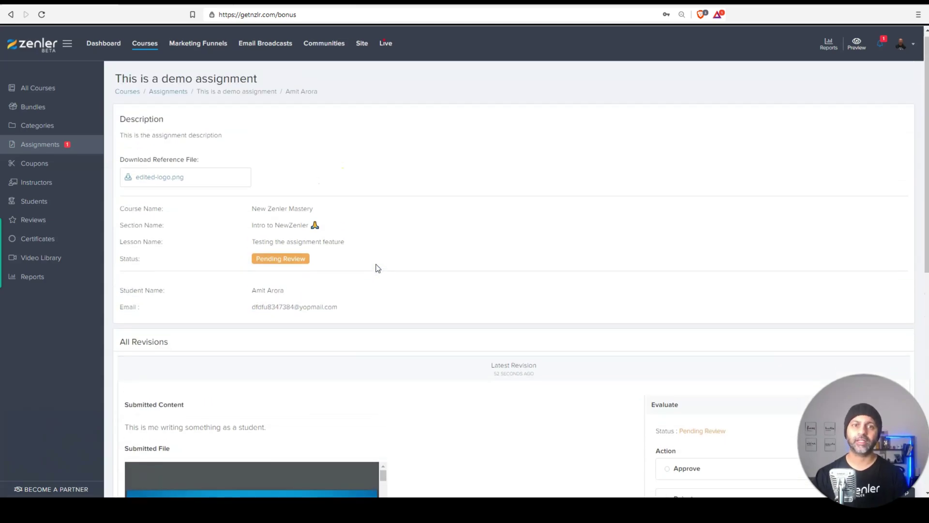
From the Assignments overview, open the Pending Review submission down to its Evaluate panel
left_click(46, 145)
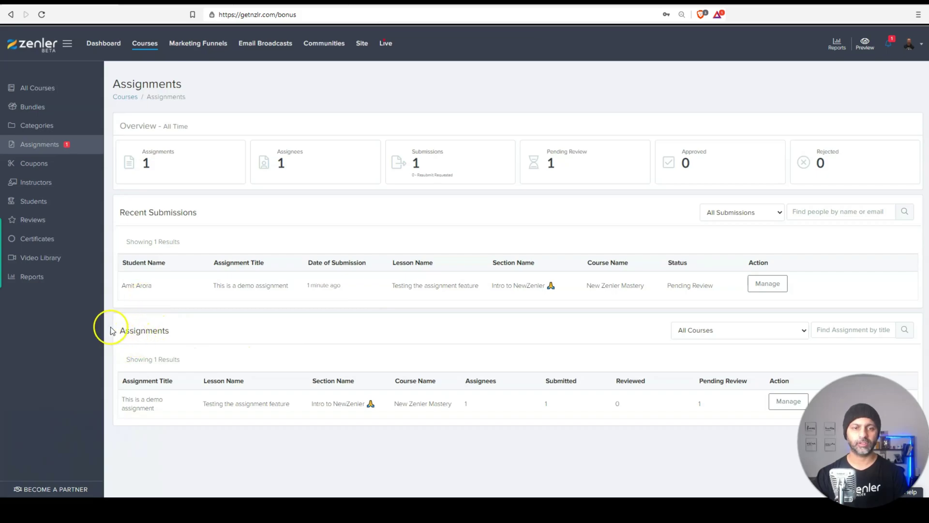
left_click_drag(120, 333, 213, 332)
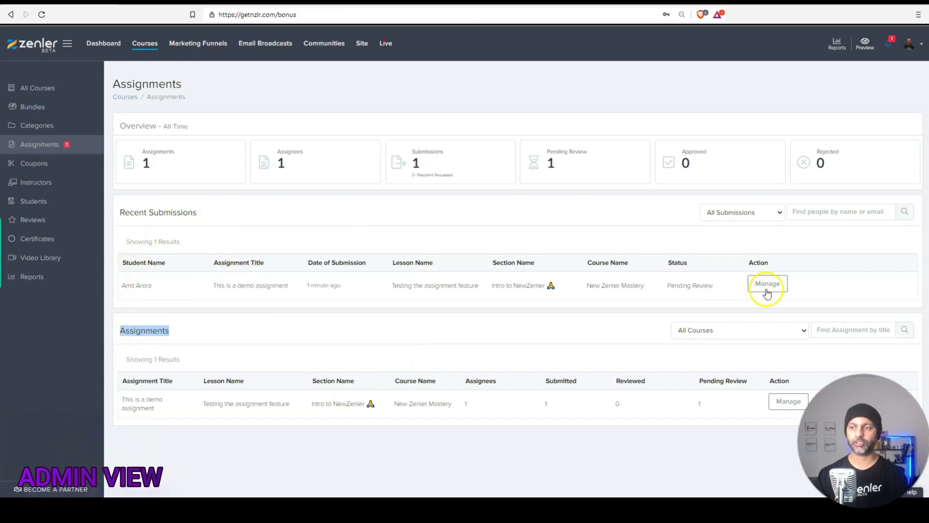
left_click_drag(665, 289, 701, 289)
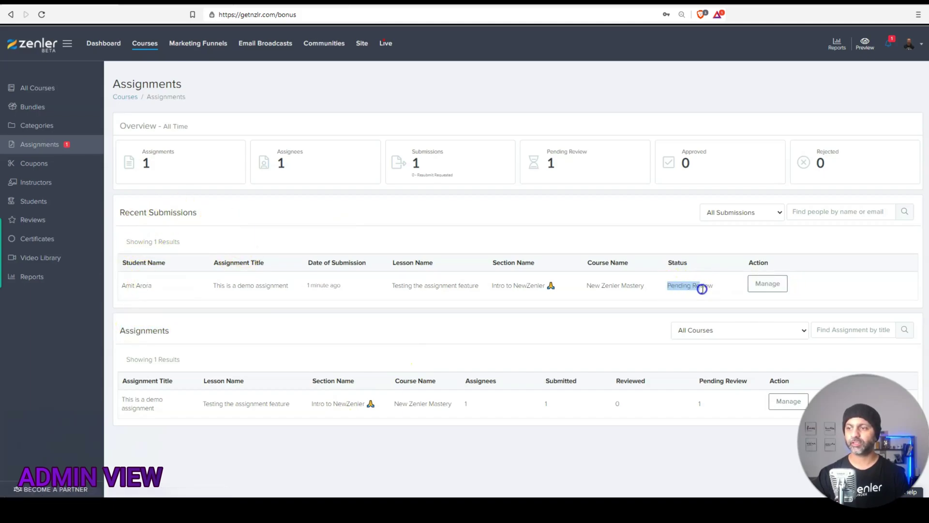
left_click(763, 283)
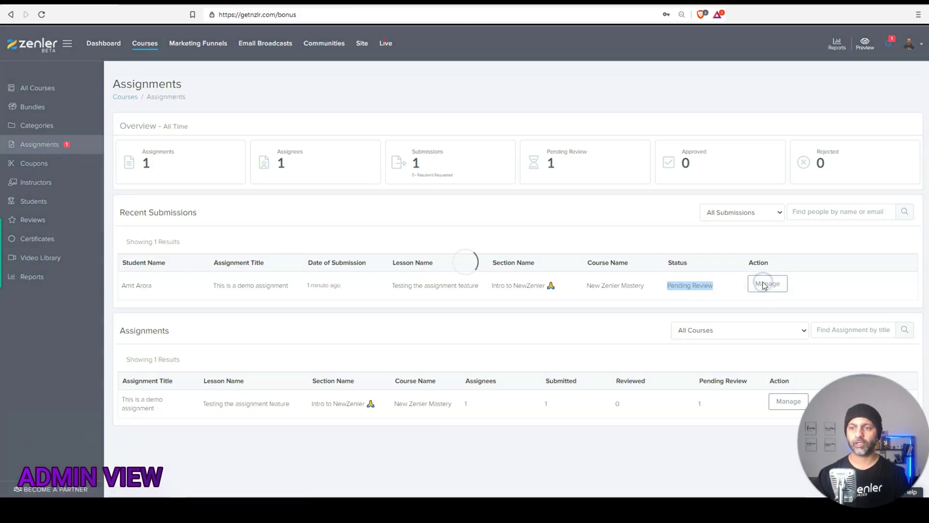
scroll(296, 244, "down", 4)
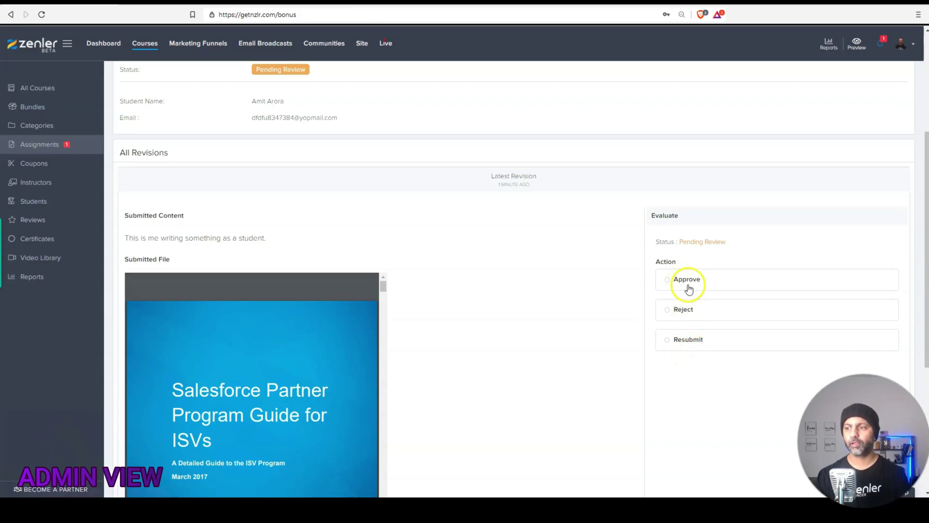
Request resubmission with feedback asking for more details, confirm, and enable the student's email notification
left_click(689, 338)
scroll(711, 319, "down", 3)
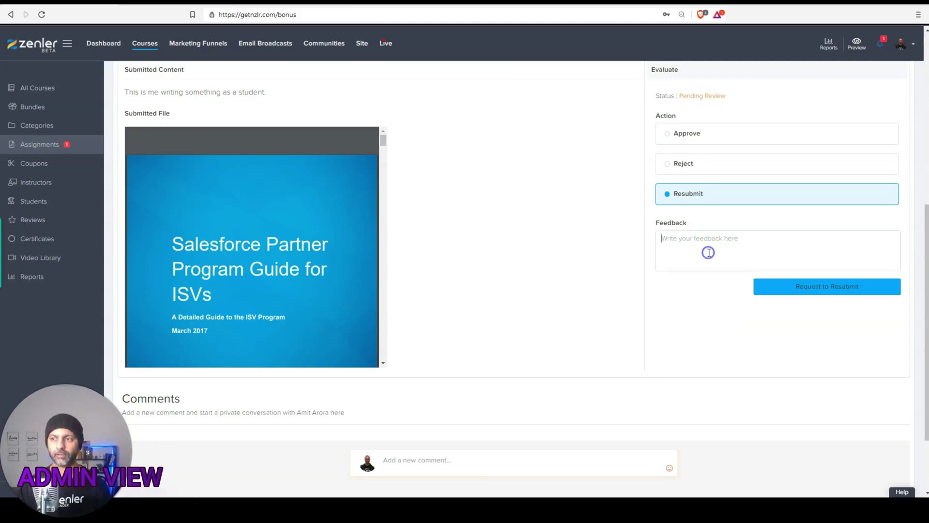
type("Please provide more details and resubmit.")
left_click_drag(819, 266, 648, 251)
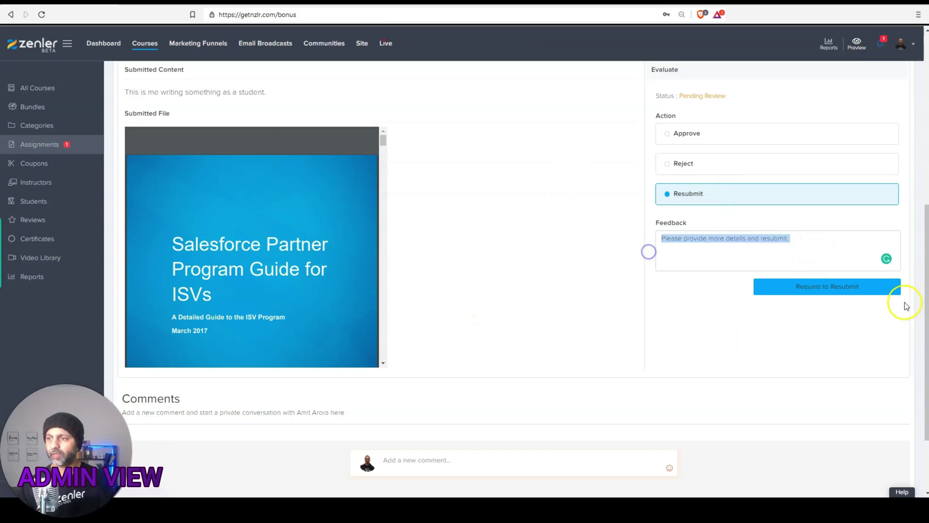
left_click(844, 289)
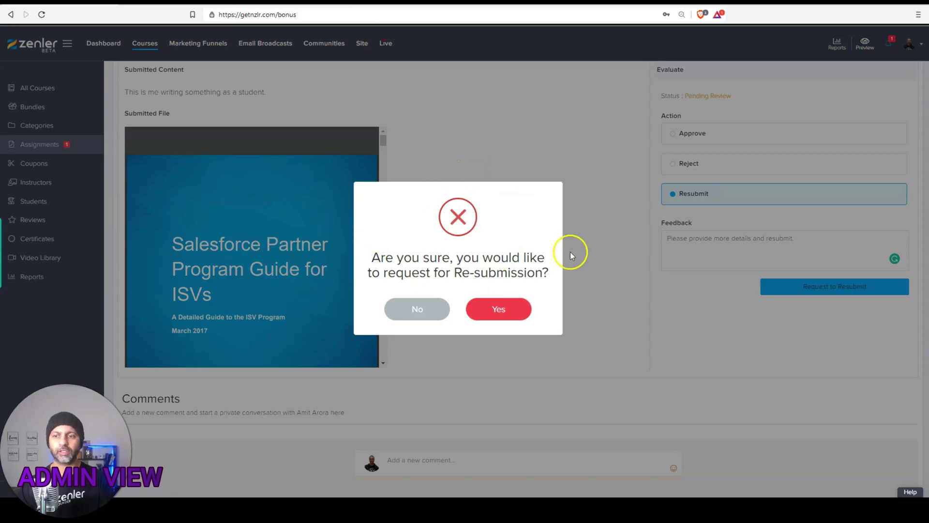
left_click(494, 308)
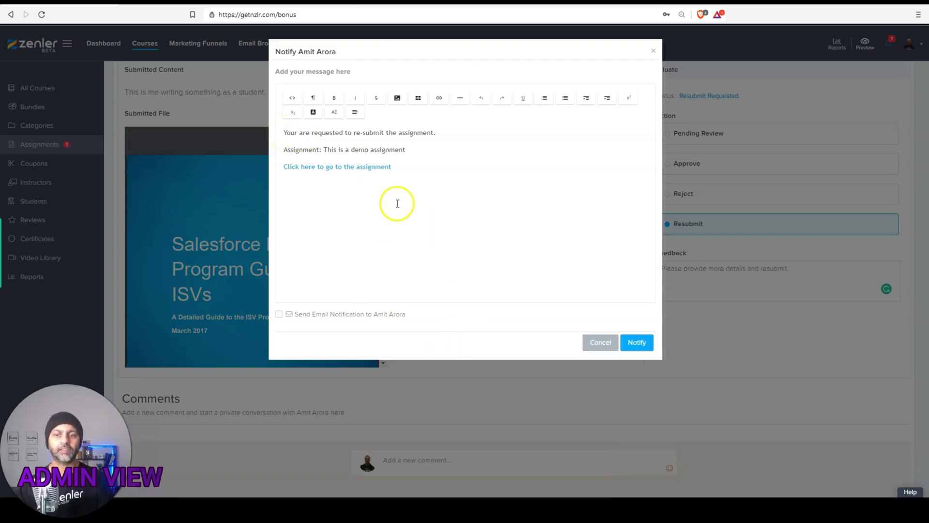
left_click(278, 315)
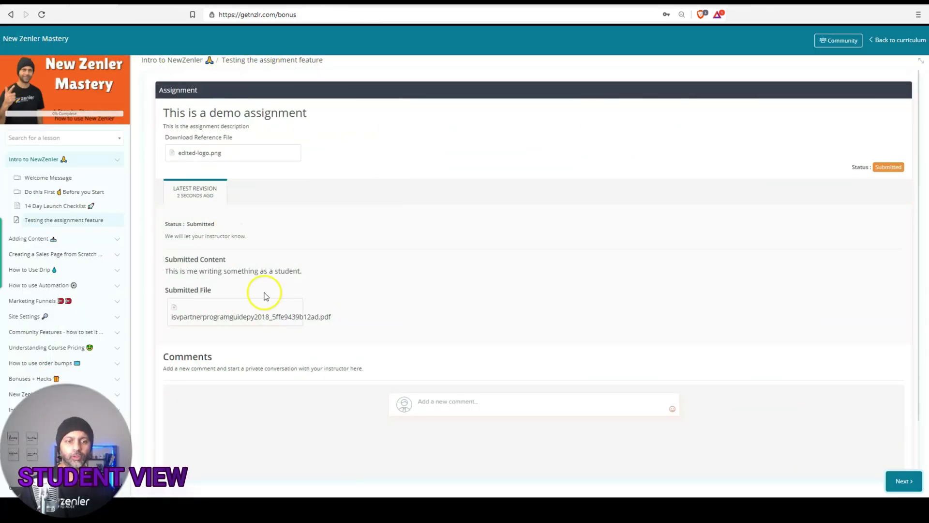
After reading the instructor's feedback, resubmit with 'This is the new version' and a new image
left_click(879, 40)
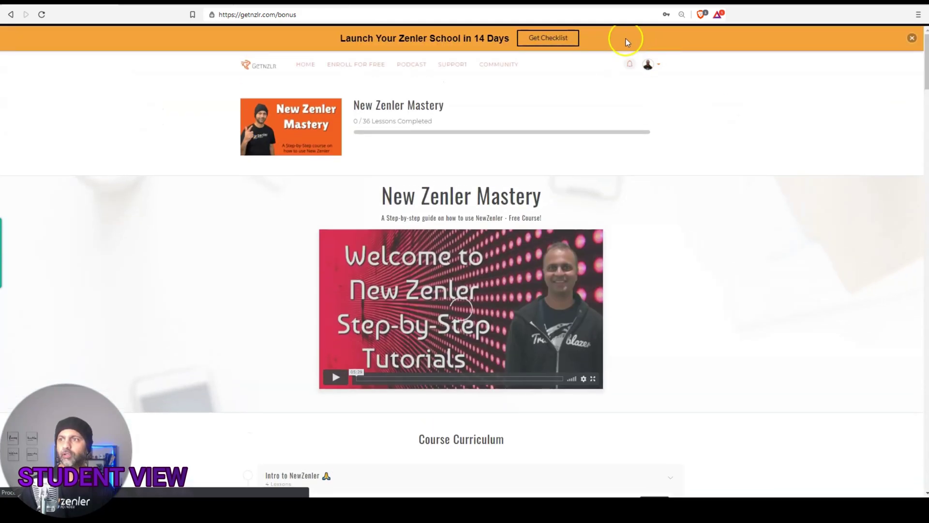
left_click(629, 66)
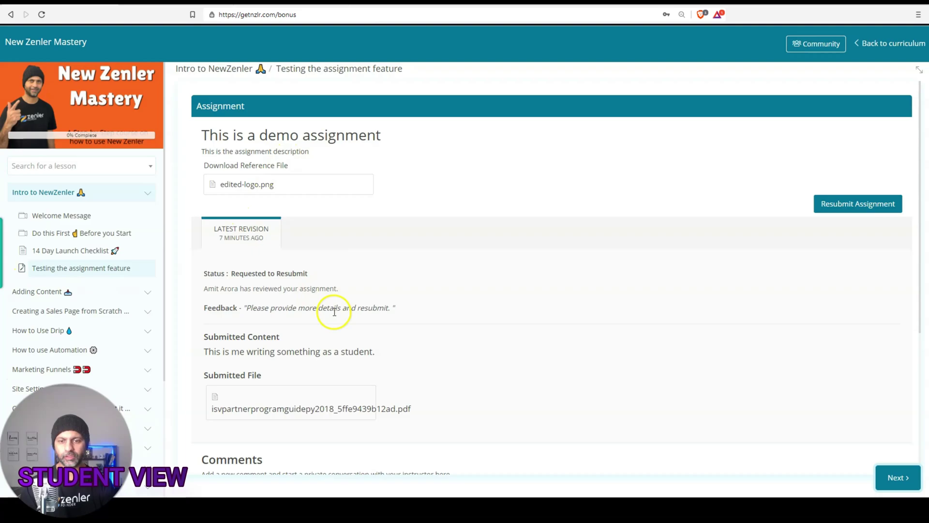
left_click_drag(395, 308, 243, 308)
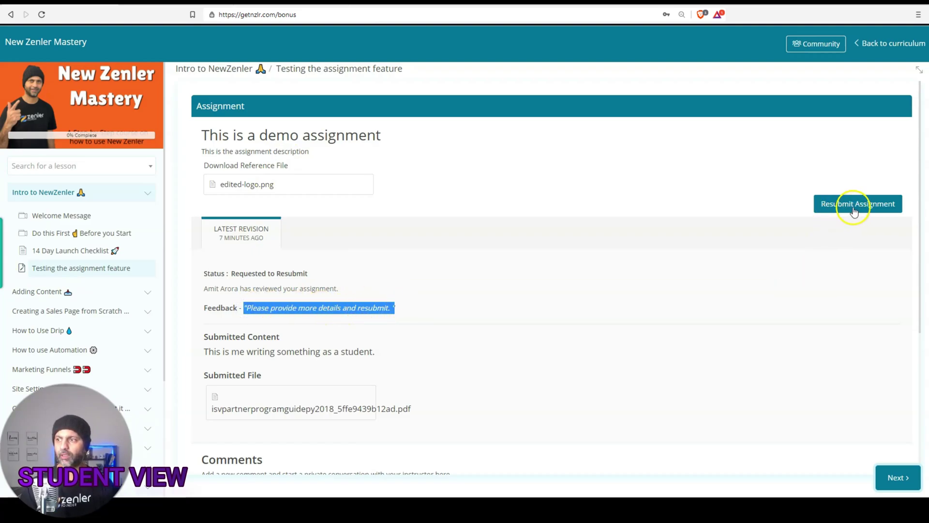
left_click(883, 205)
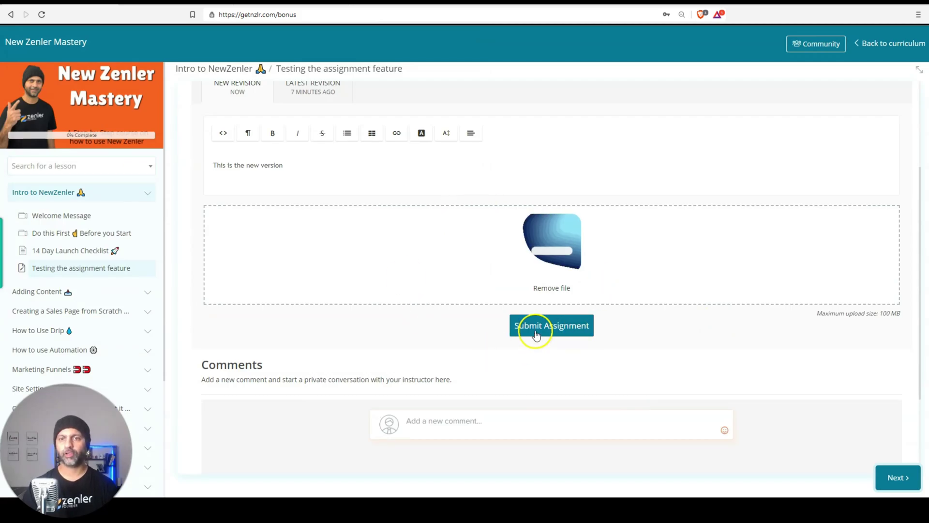
left_click(536, 328)
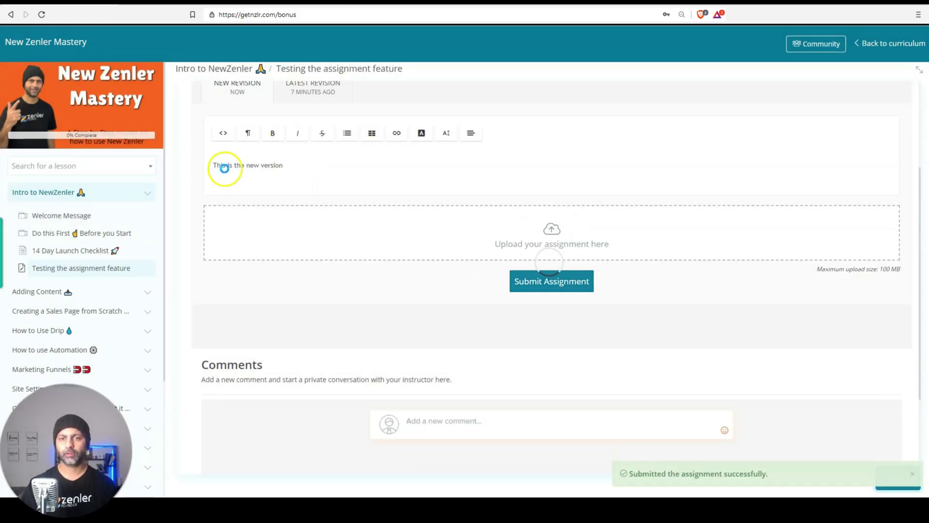
left_click(821, 50)
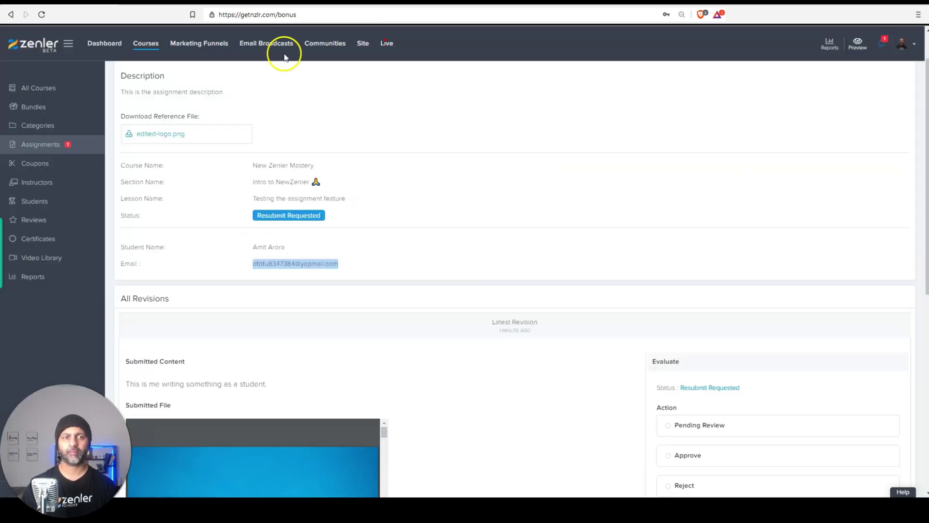
Open the resubmission from notifications and compare Revision 1 against the latest revision
left_click(882, 46)
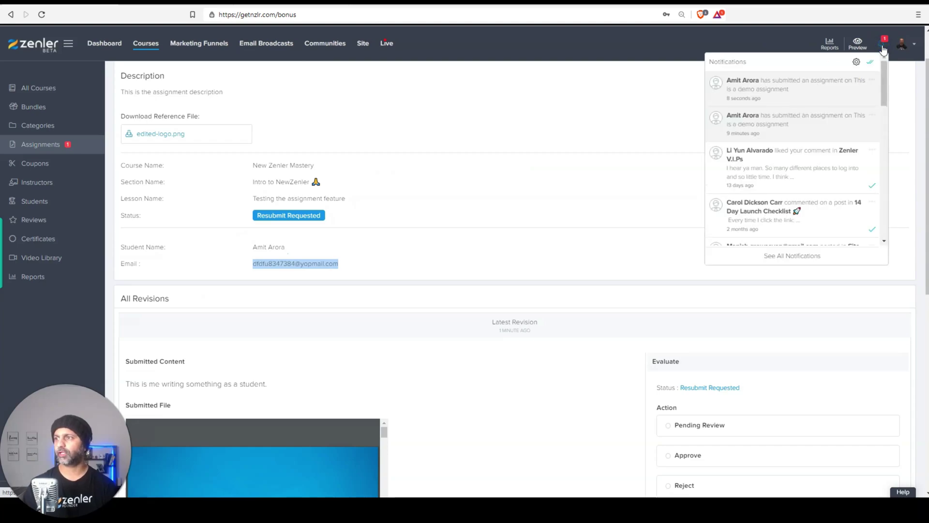
left_click(794, 101)
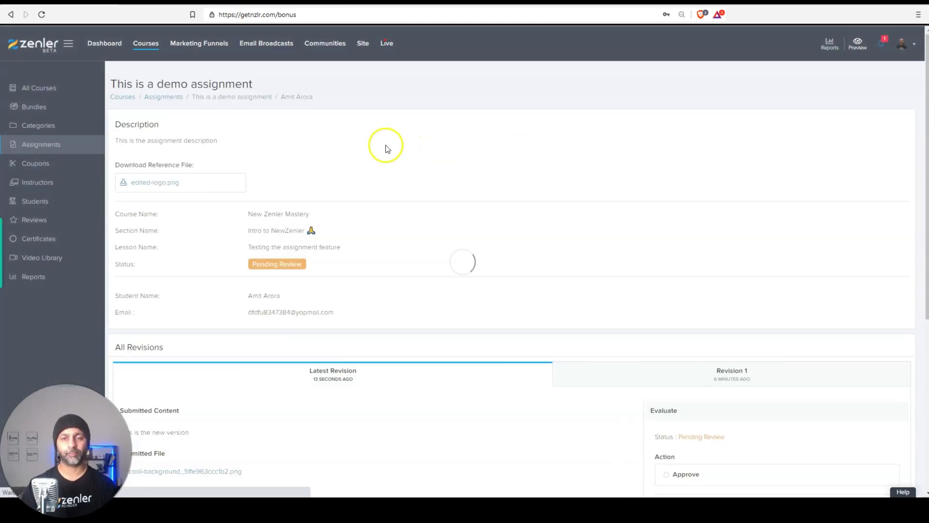
scroll(378, 150, "down", 3)
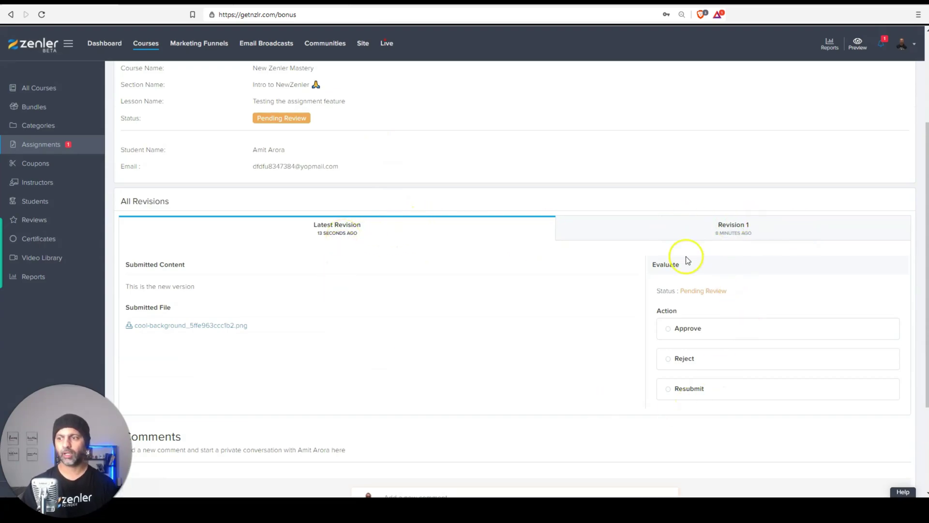
scroll(317, 226, "down", 3)
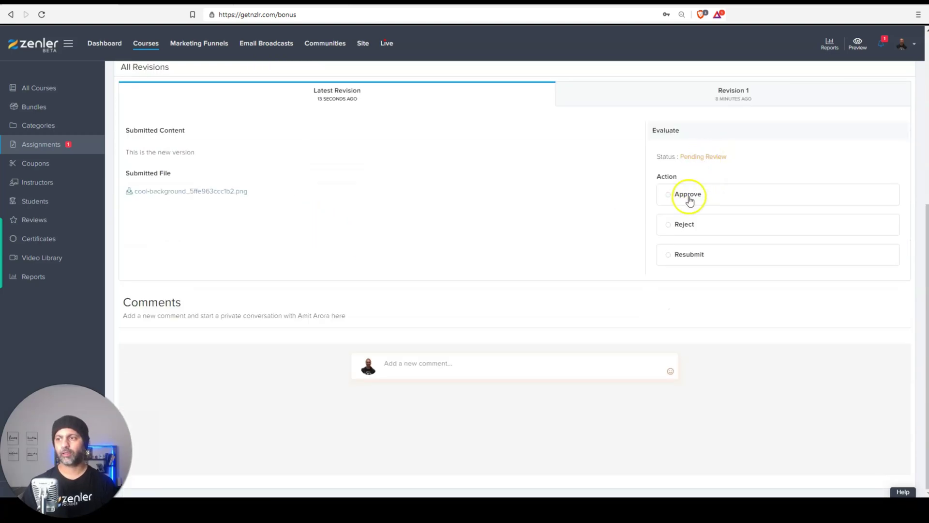
left_click(724, 104)
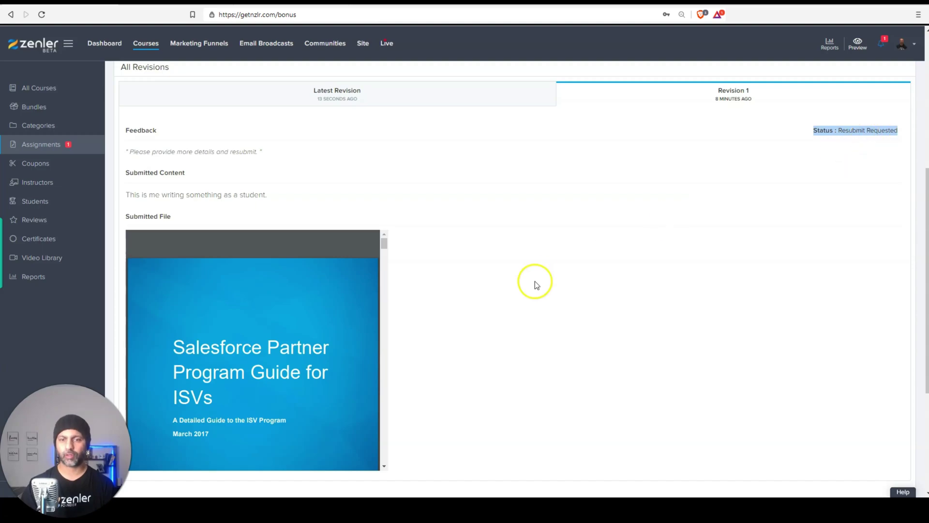
left_click(411, 97)
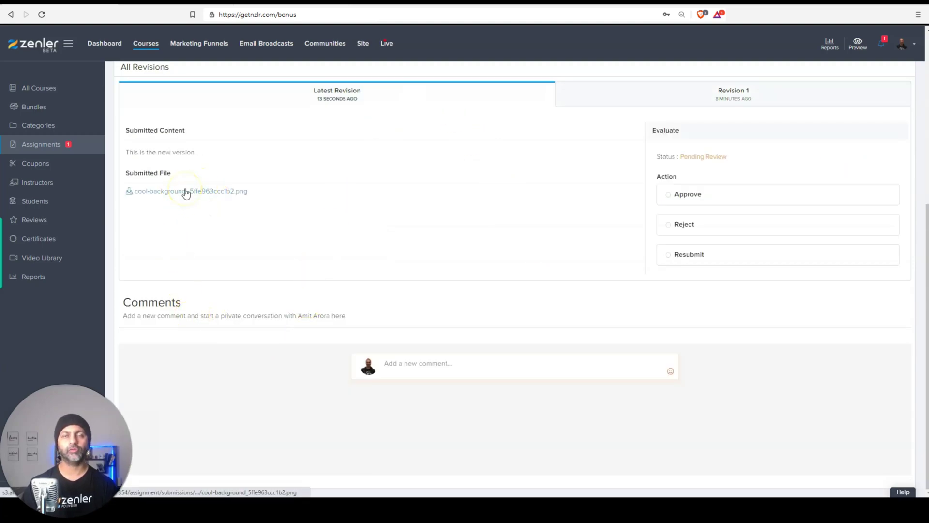
left_click_drag(206, 153, 144, 147)
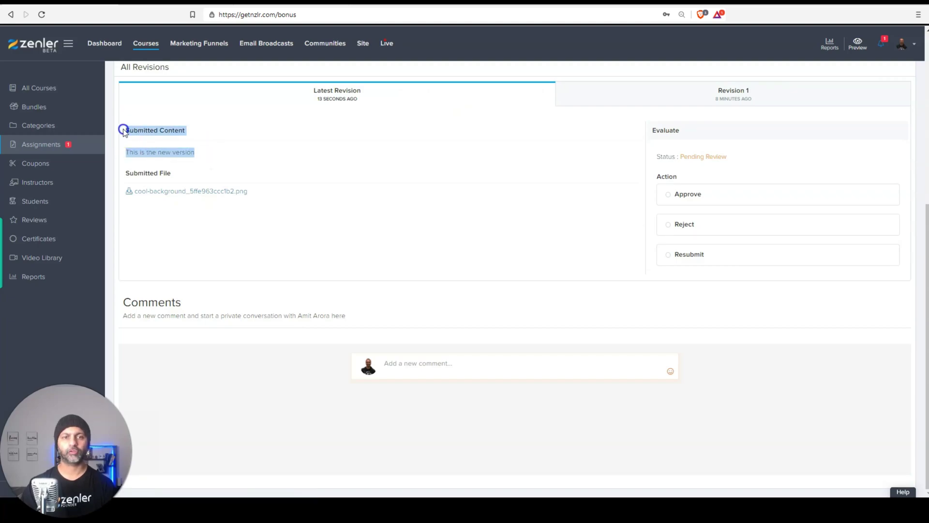
Approve the latest revision with feedback 'Good job New Zenler', notify the student, and check the inbox
left_click(216, 149)
left_click(715, 194)
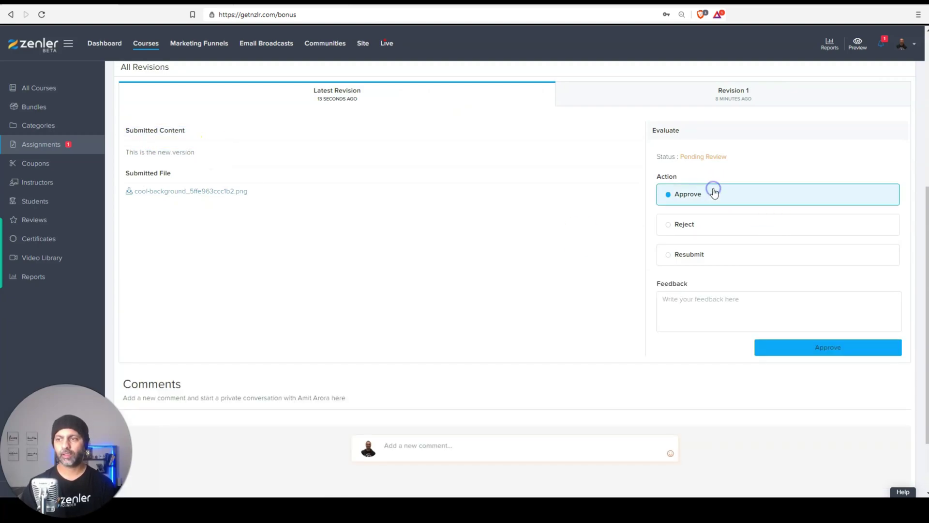
left_click(899, 292)
type("Good job New Zenler")
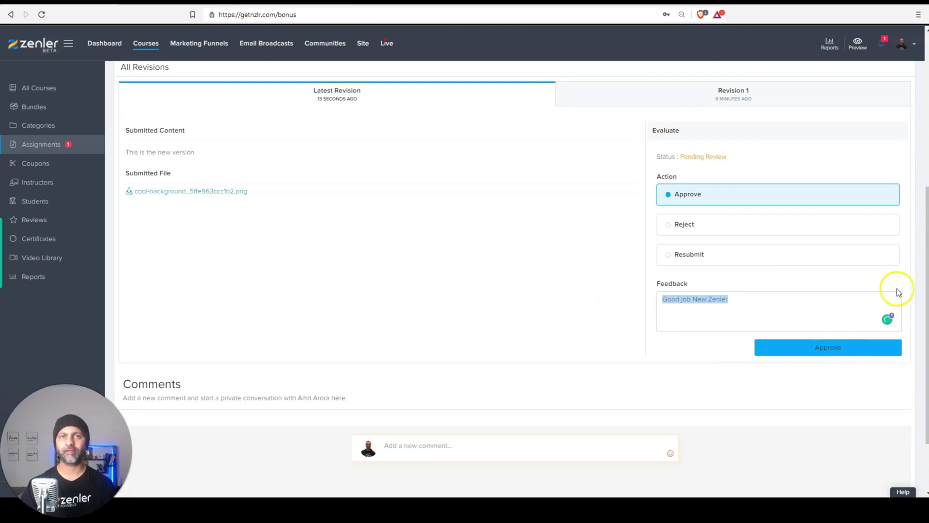
left_click(844, 352)
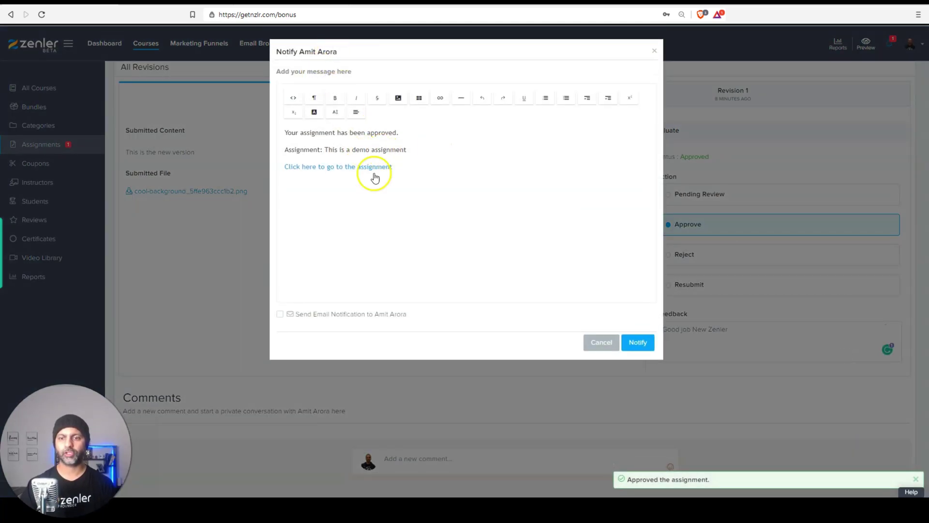
left_click(643, 344)
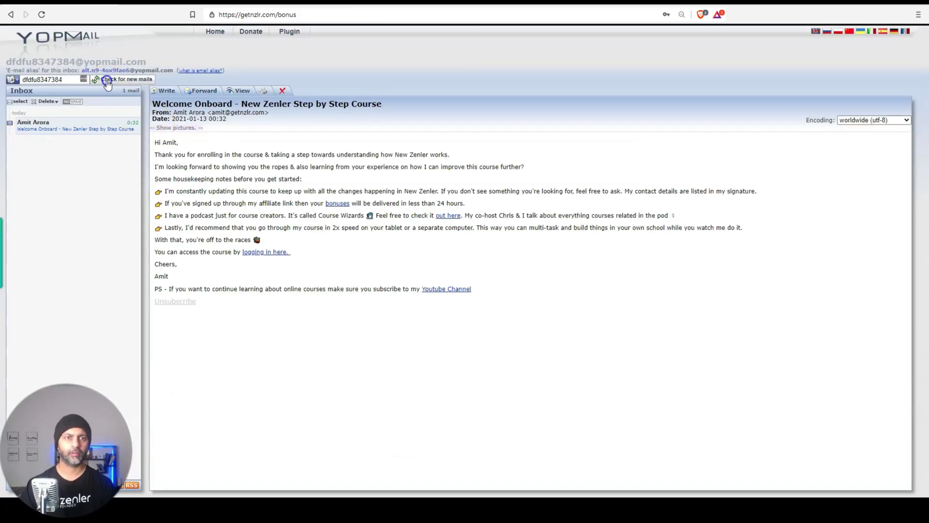
left_click(108, 84)
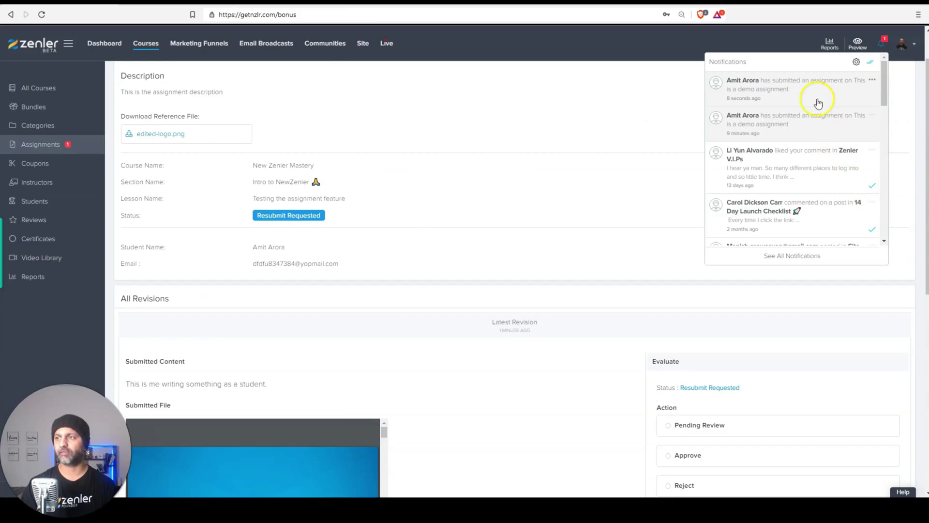
left_click(817, 103)
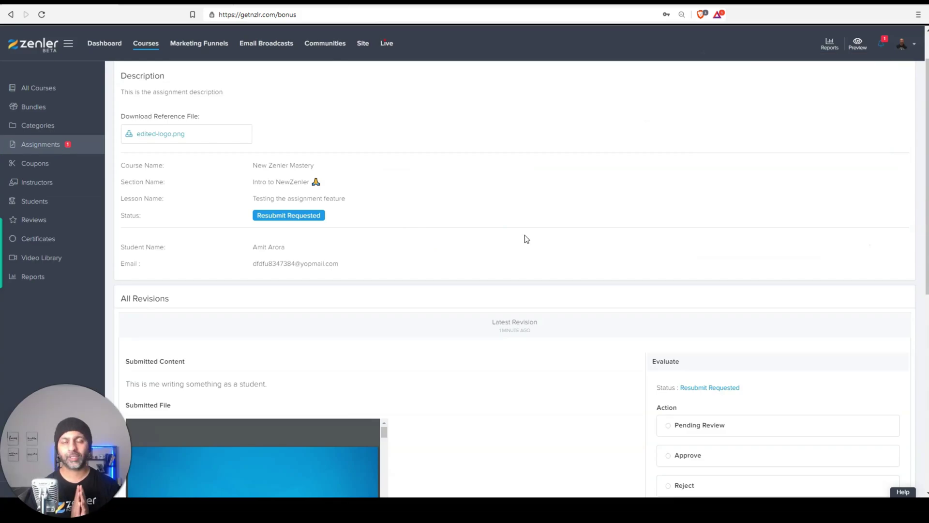